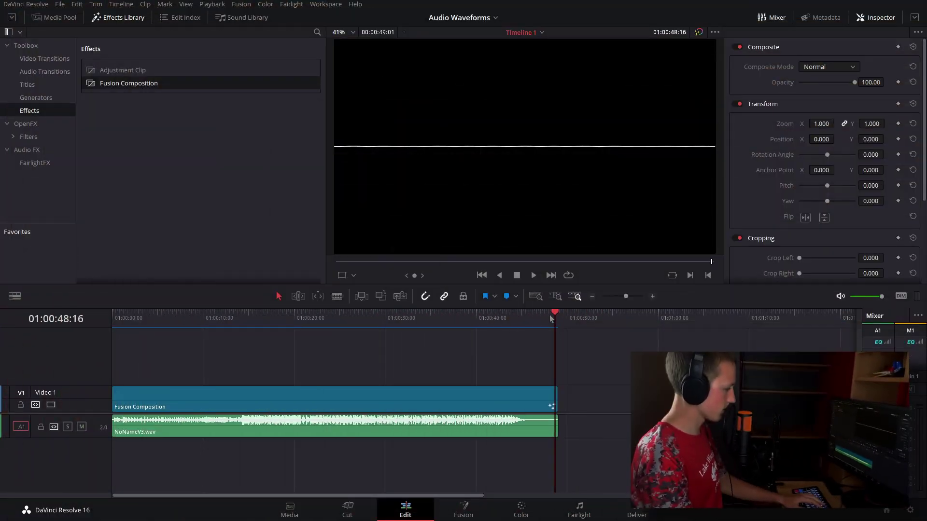
- Play the existing waveform composition with its audio from the start of the timeline to preview the effect
{"action": "key", "text": "Home"}
{"action": "key", "text": "space"}
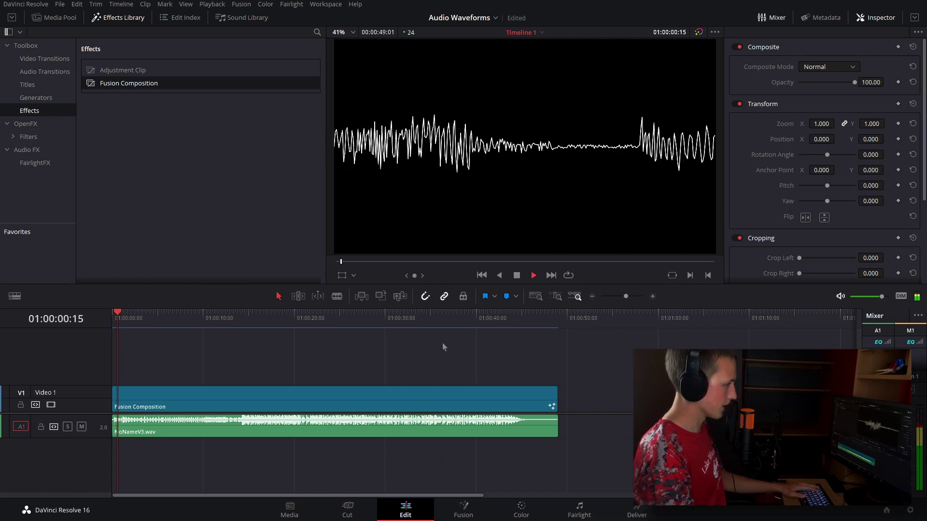
{"action": "key", "text": "Home"}
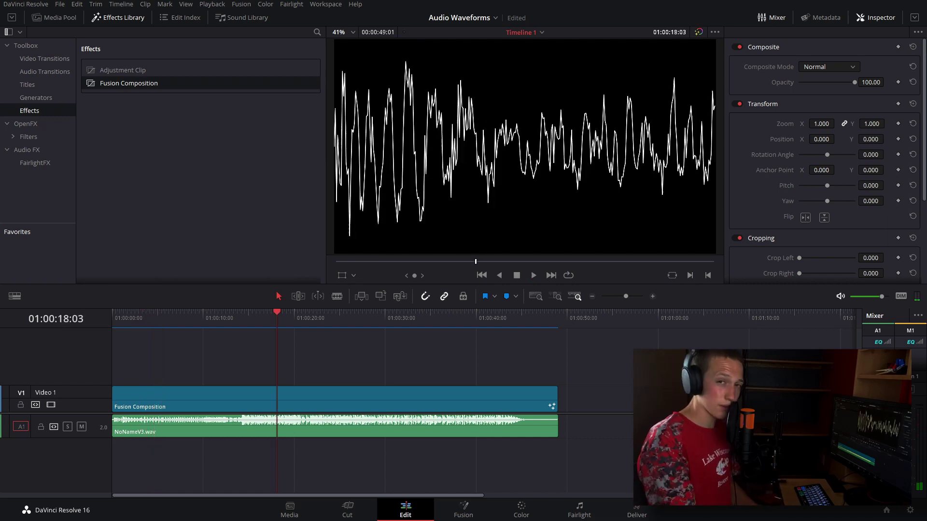
- Delete the existing Fusion composition clip from the Video 1 track
{"action": "left_click_drag", "start_coordinate": [572, 341], "coordinate": [441, 394]}
{"action": "key", "text": "Delete"}
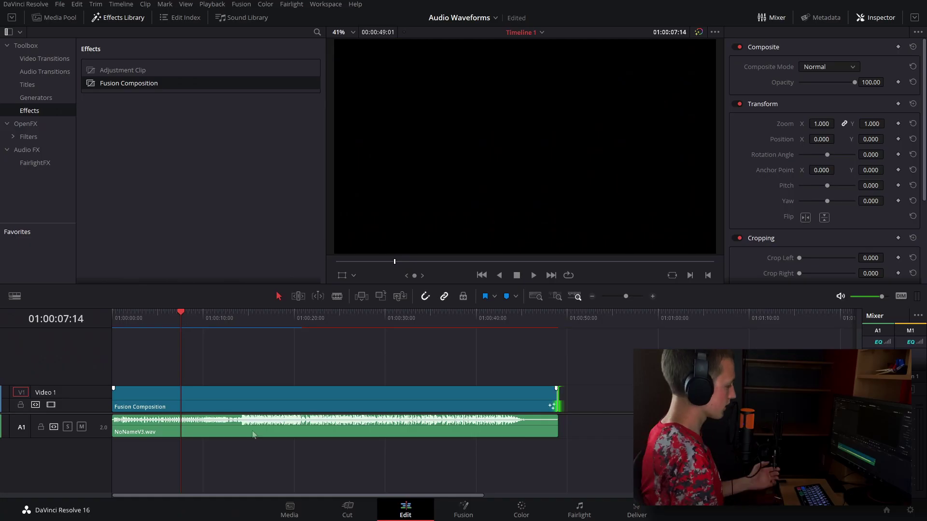
- Open the Fusion page, load the Reactor installer into the node area, and install and launch Reactor
{"action": "key", "text": "shift+5"}
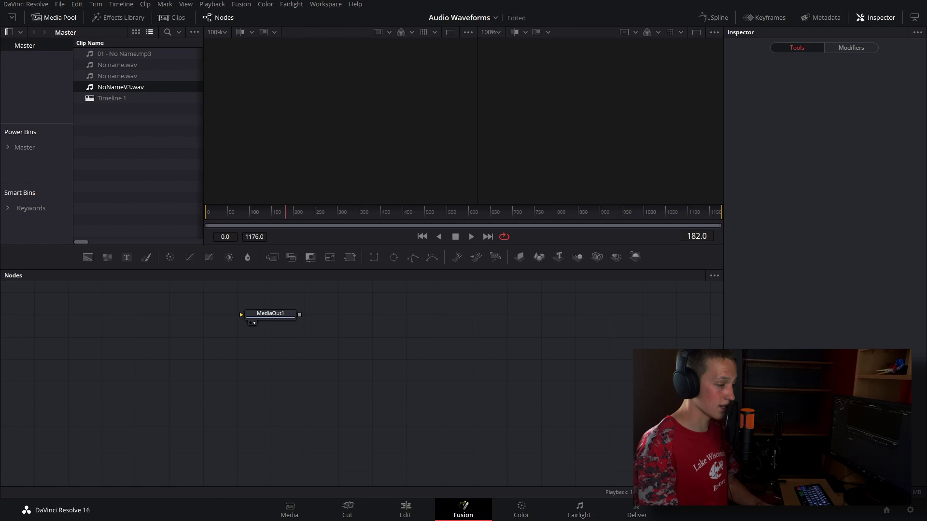
{"action": "left_click_drag", "start_coordinate": [640, 267], "coordinate": [408, 361]}
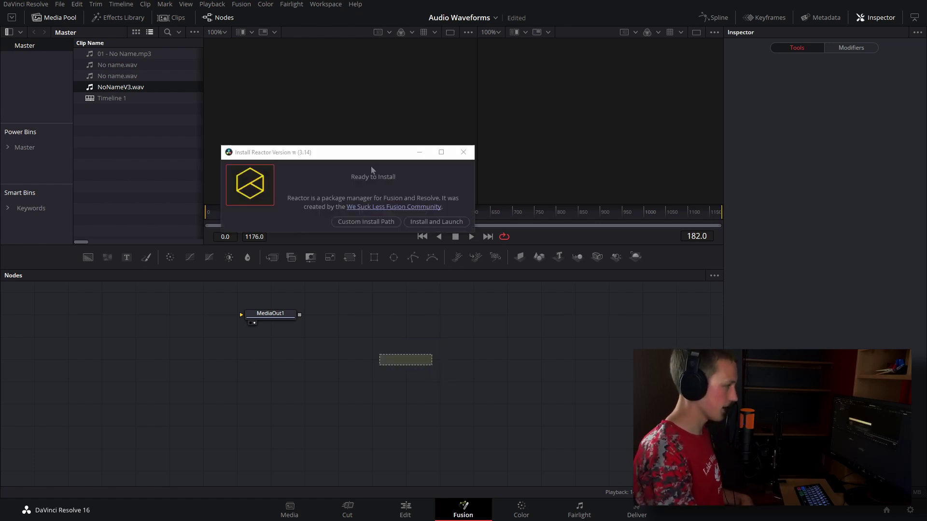
{"action": "left_click_drag", "start_coordinate": [371, 152], "coordinate": [456, 183]}
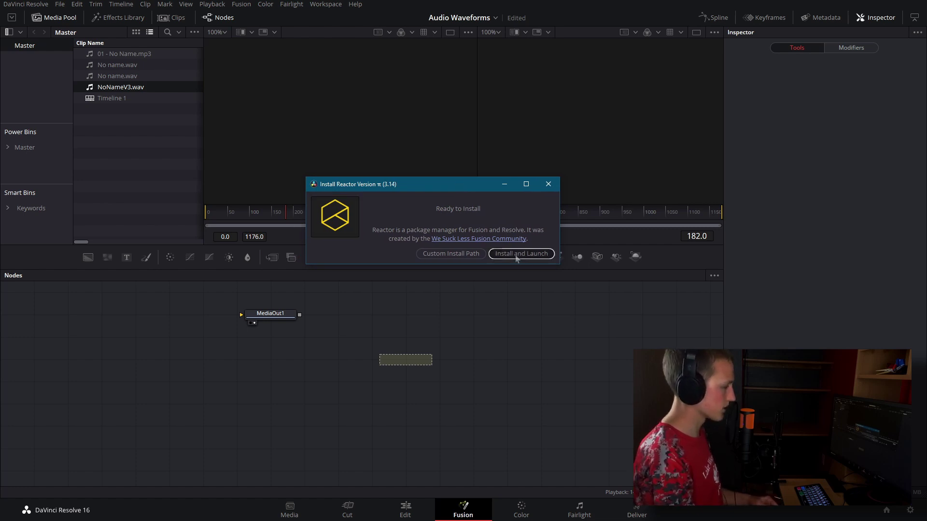
{"action": "key", "text": "Return"}
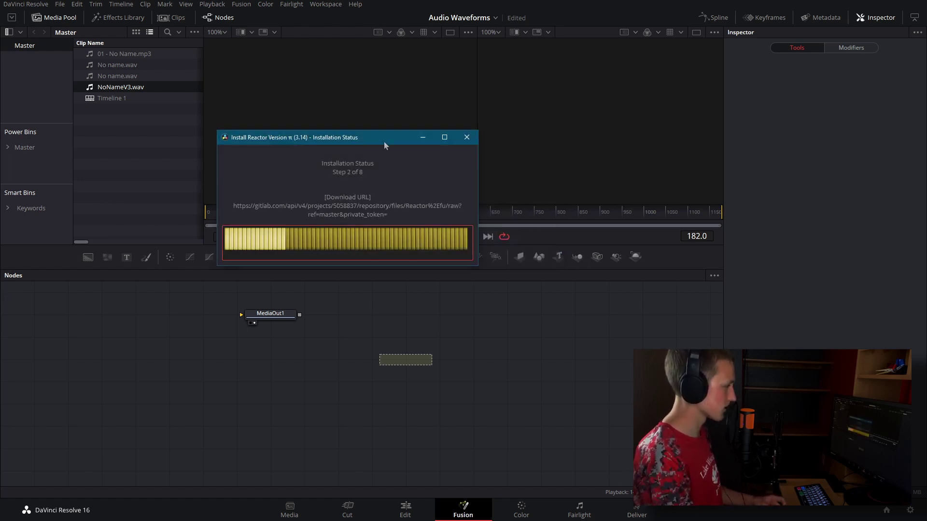
{"action": "left_click_drag", "start_coordinate": [383, 141], "coordinate": [500, 213]}
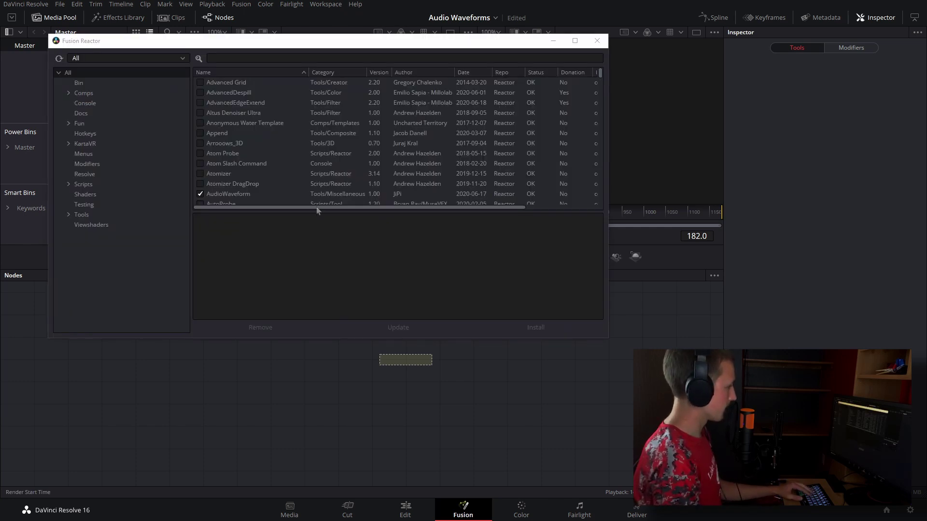
- Browse the Reactor package list, view the AudioWaveform package's description, and close the package manager
{"action": "scroll", "coordinate": [312, 152], "scroll_direction": "down", "scroll_amount": 20}
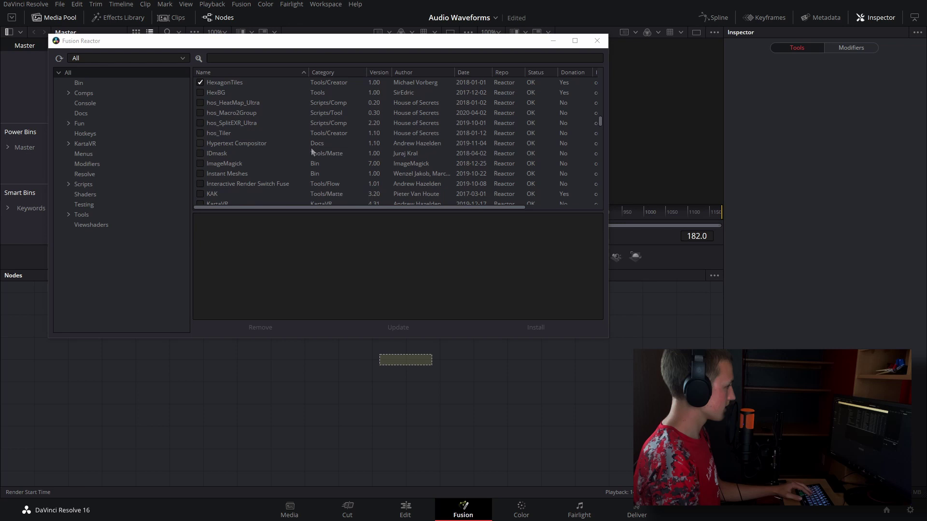
{"action": "scroll", "coordinate": [312, 152], "scroll_direction": "down", "scroll_amount": 20}
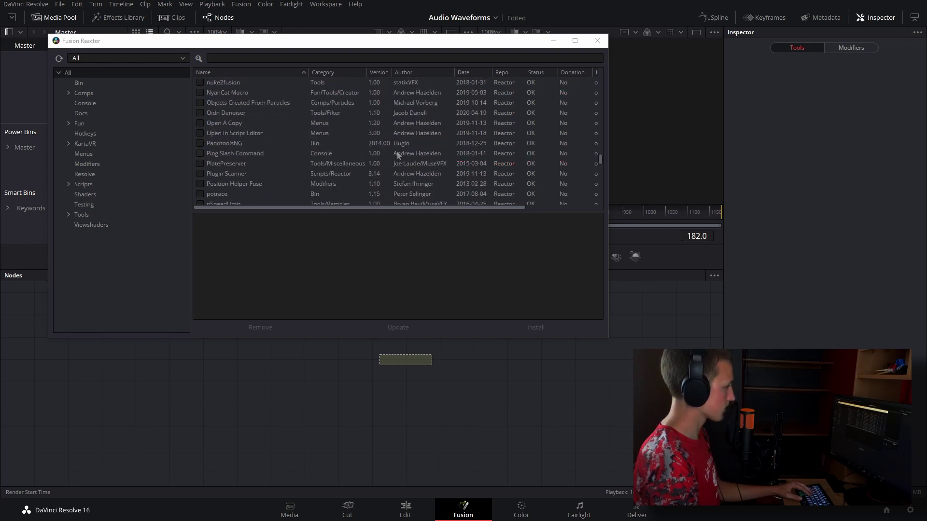
{"action": "scroll", "coordinate": [397, 155], "scroll_direction": "up", "scroll_amount": 15}
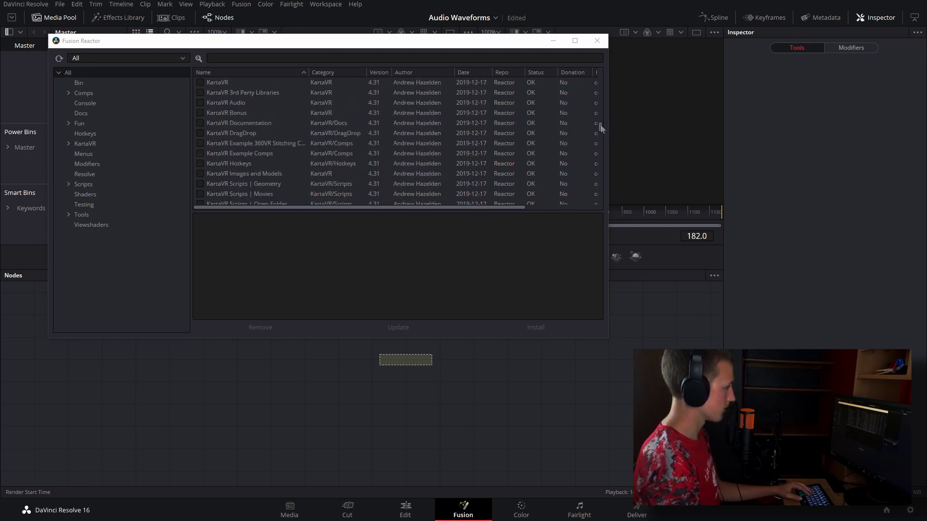
{"action": "left_click_drag", "start_coordinate": [601, 128], "coordinate": [605, 55]}
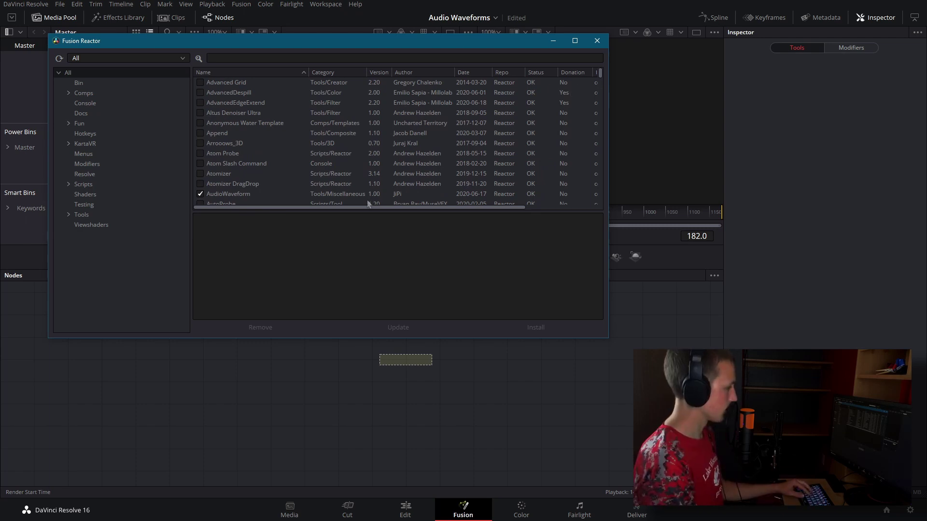
{"action": "left_click", "coordinate": [220, 195]}
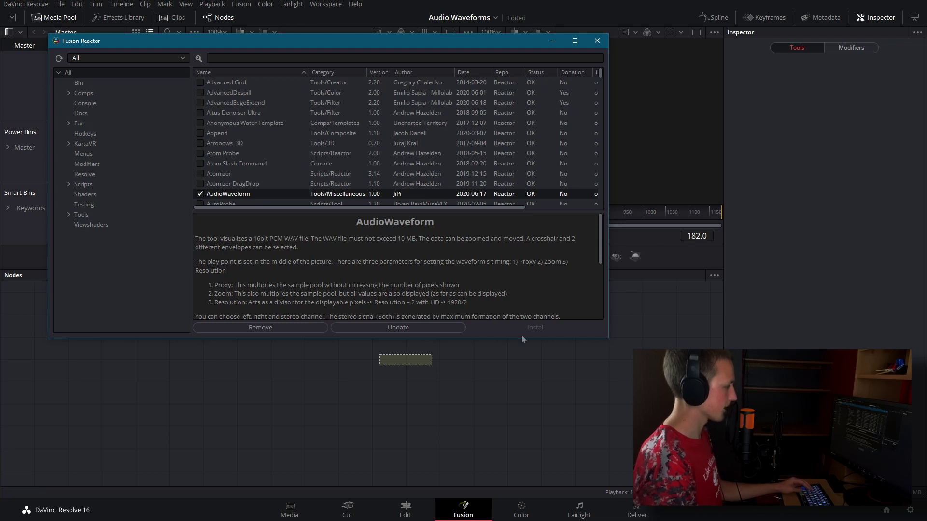
{"action": "left_click", "coordinate": [599, 41]}
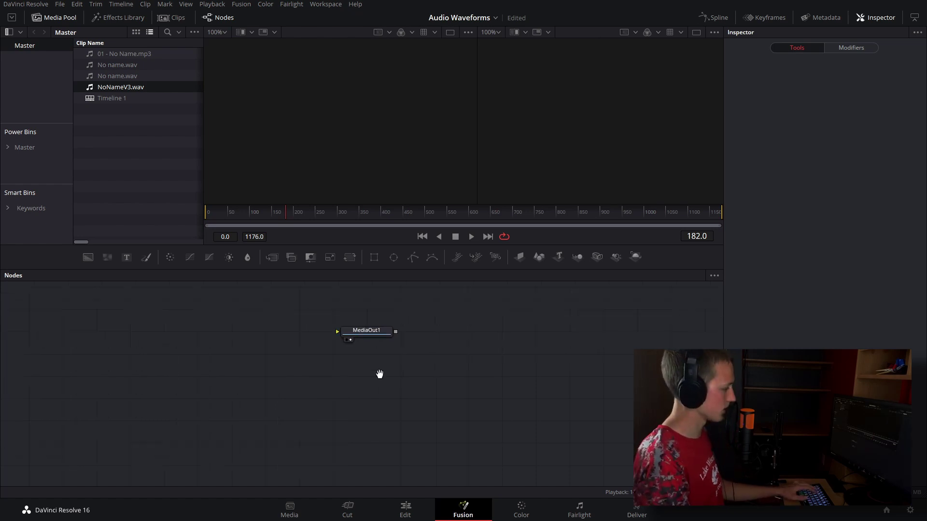
- Add an Audio Waveform node to the composition and connect its output to MediaOut1
{"action": "key", "text": "shift+space"}
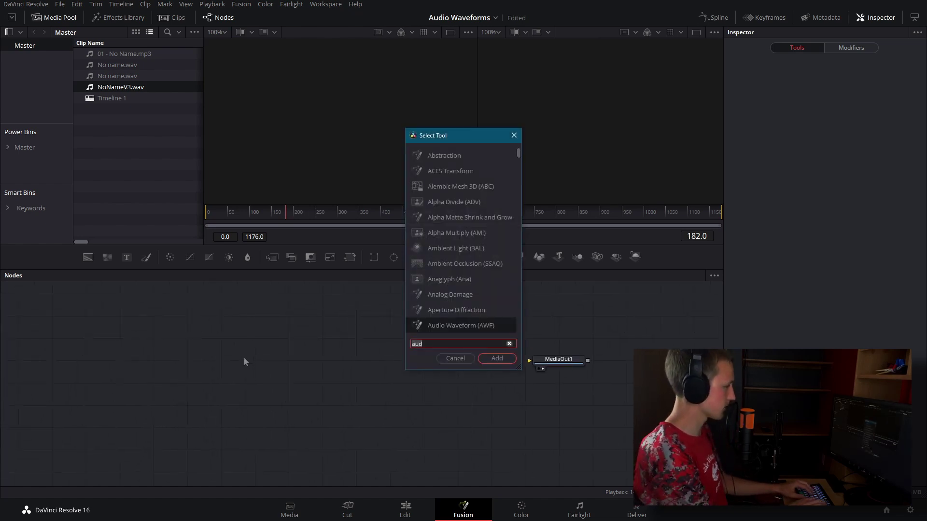
{"action": "type", "text": "aud"}
{"action": "key", "text": "Return"}
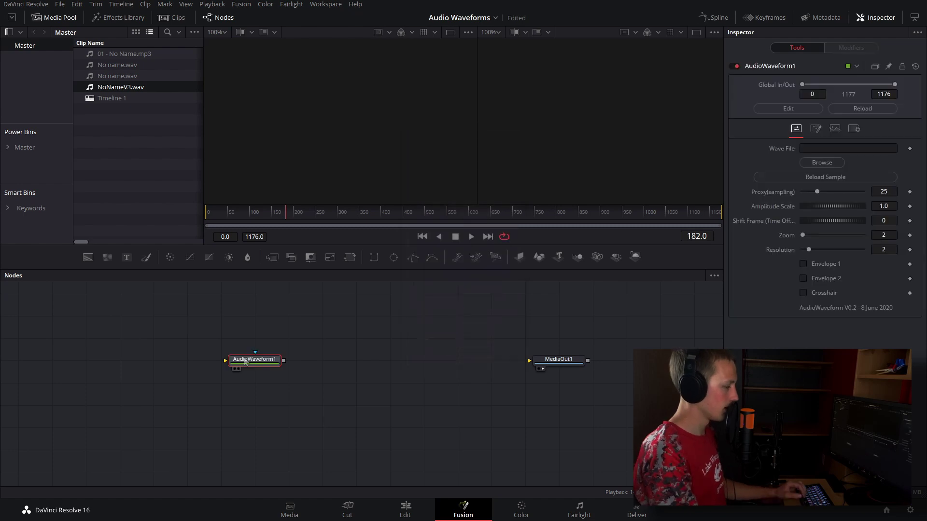
{"action": "left_click_drag", "start_coordinate": [255, 365], "coordinate": [369, 363]}
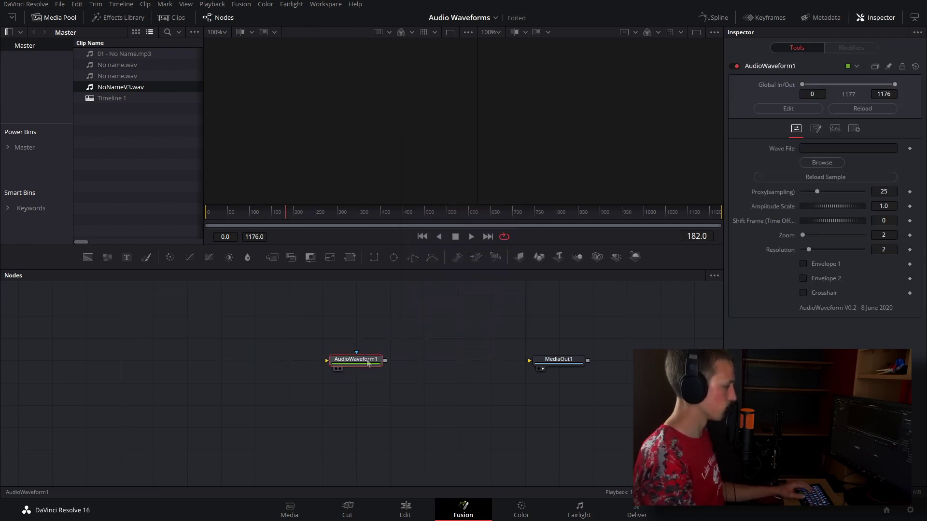
{"action": "key", "text": "2"}
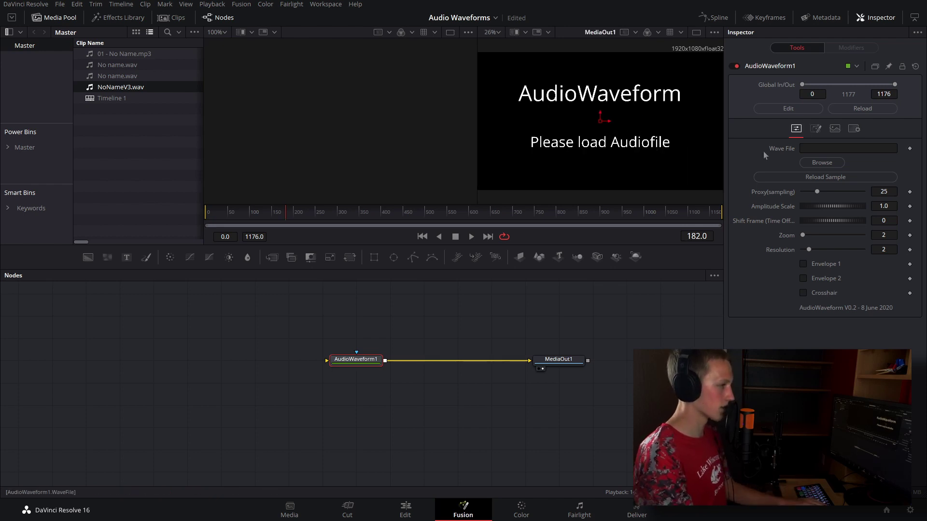
- Load NoNameV3.wav from the Desktop as the AudioWaveform1 node's wave file
{"action": "left_click", "coordinate": [815, 163]}
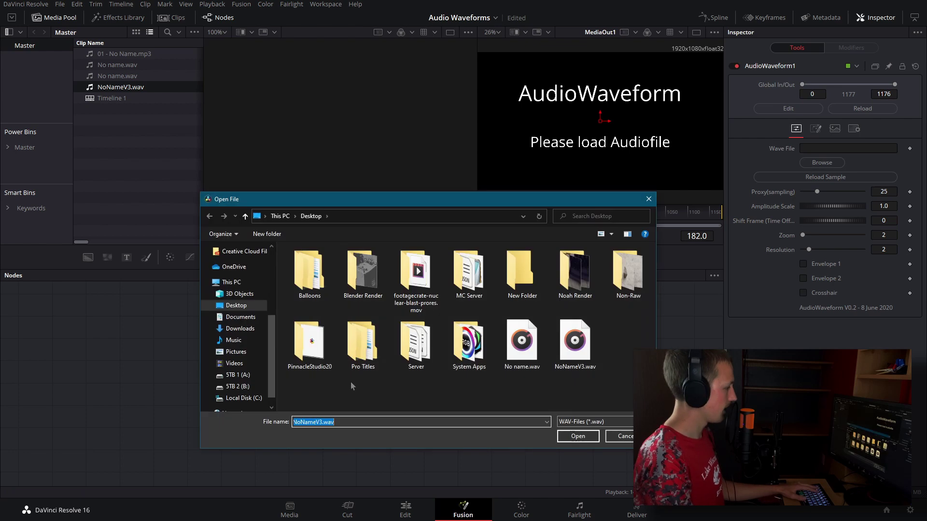
{"action": "double_click", "coordinate": [574, 340]}
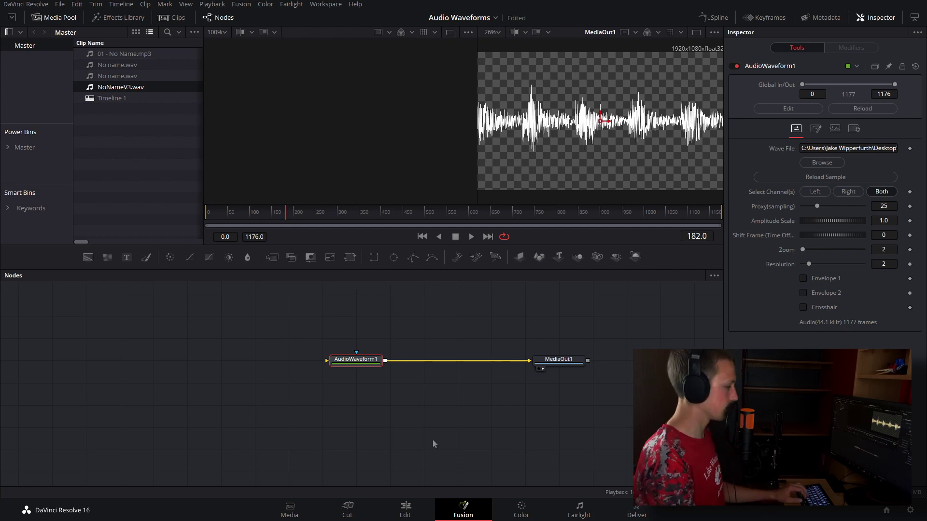
- Return to the Edit page and play the timeline to check the new waveform against the audio
{"action": "left_click", "coordinate": [406, 510]}
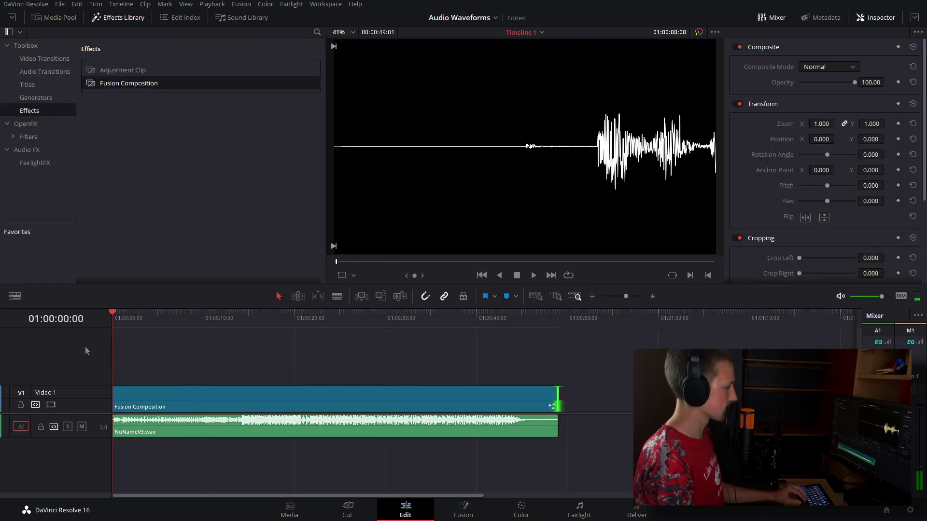
{"action": "key", "text": "space"}
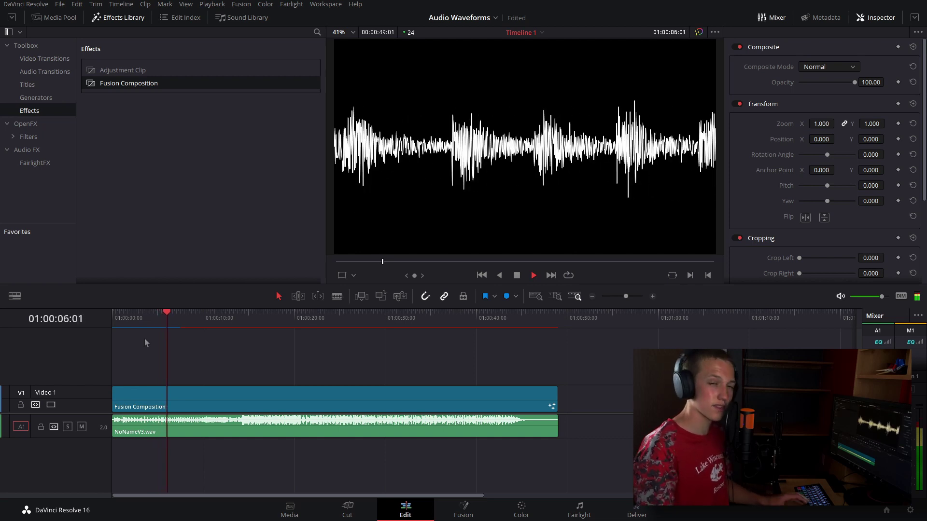
{"action": "key", "text": "space"}
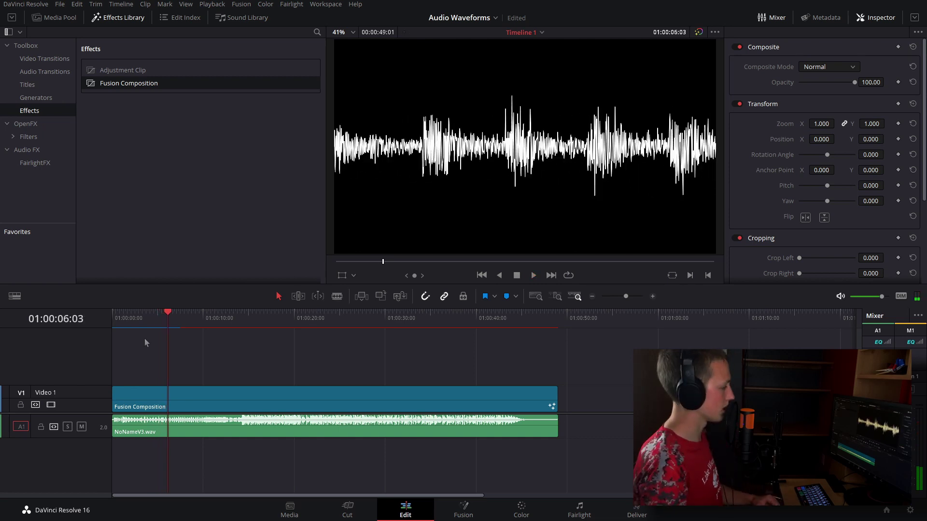
- Open the composition on the Fusion page and set the waveform's proxy sampling to 25 and its channels to Both
{"action": "left_click", "coordinate": [260, 404]}
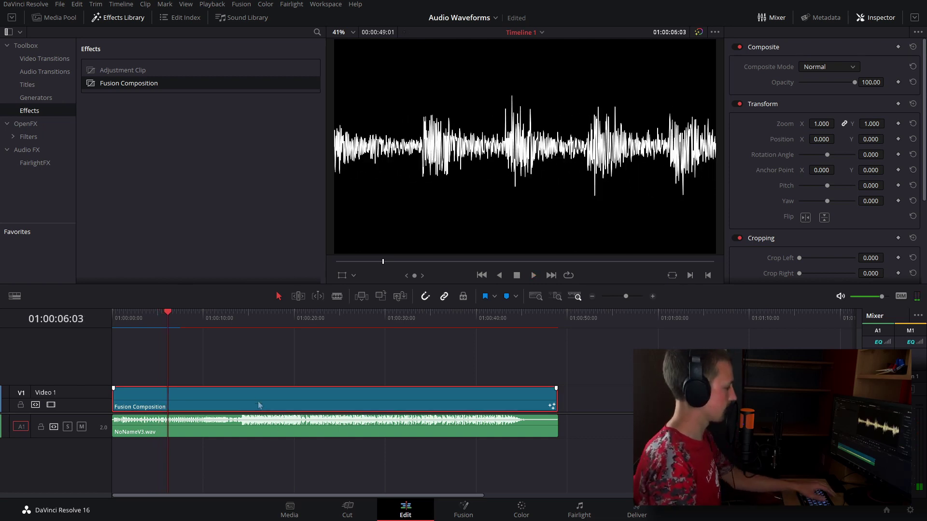
{"action": "left_click", "coordinate": [463, 511]}
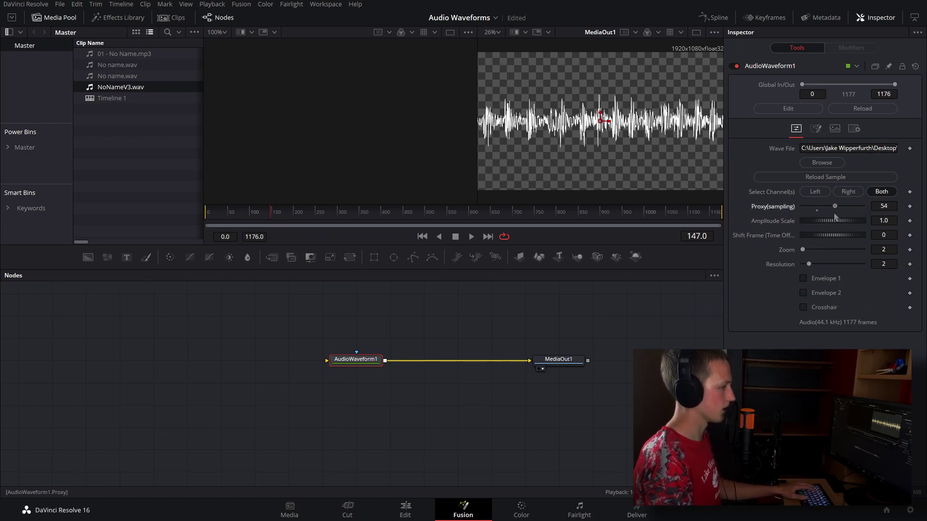
{"action": "left_click_drag", "start_coordinate": [863, 206], "coordinate": [813, 216]}
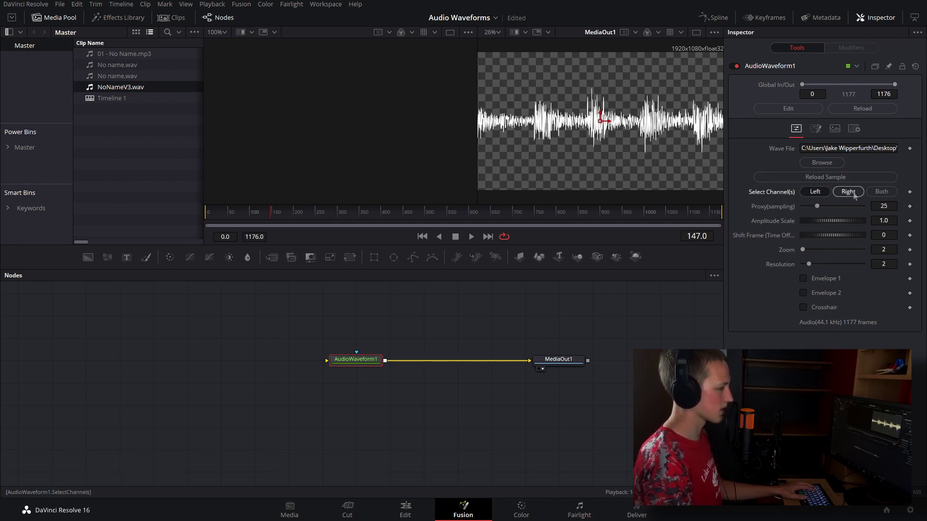
{"action": "left_click", "coordinate": [869, 193]}
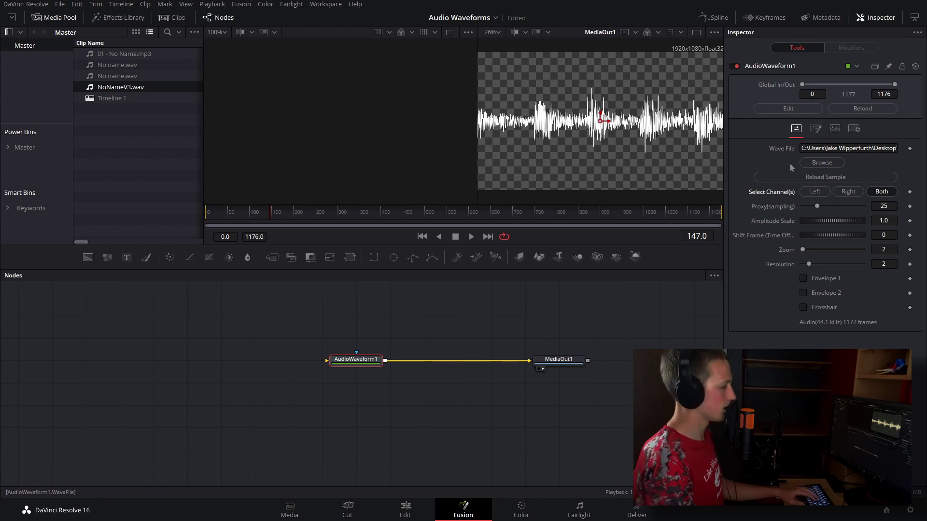
- Set the waveform's Amplitude Scale to about 1.109, checking it against a louder part of the audio
{"action": "left_click_drag", "start_coordinate": [840, 225], "coordinate": [840, 234]}
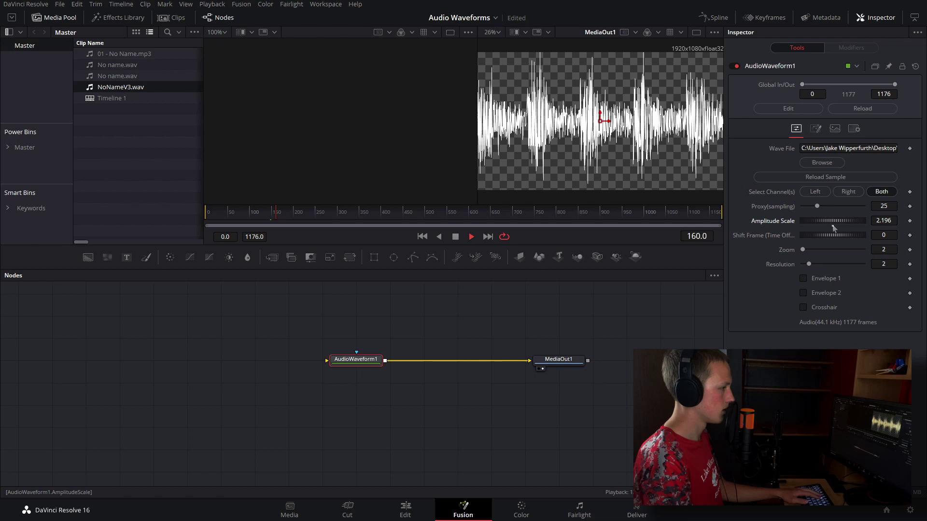
{"action": "left_click", "coordinate": [393, 211]}
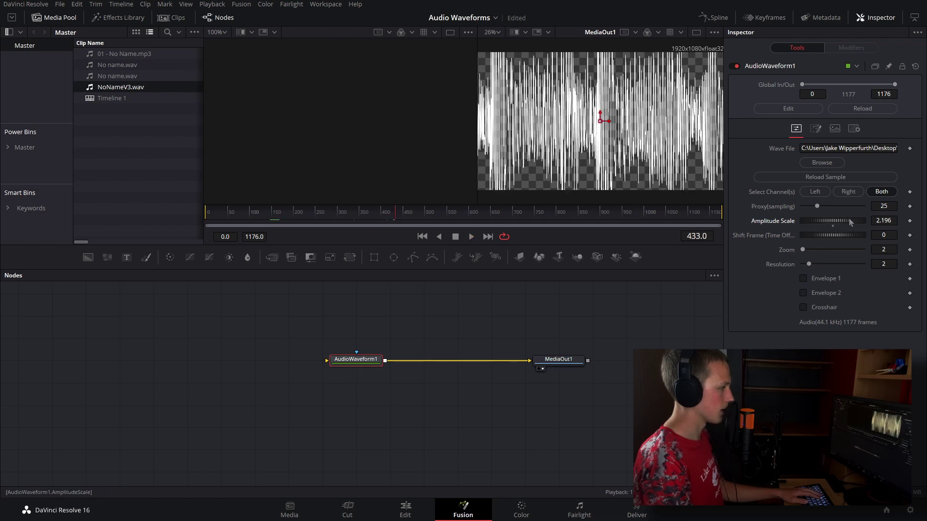
{"action": "left_click_drag", "start_coordinate": [852, 223], "coordinate": [825, 224]}
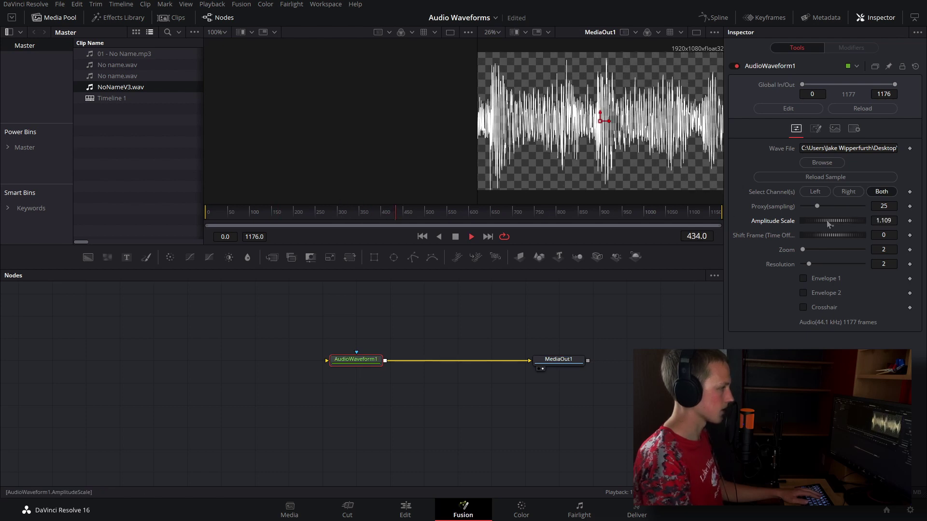
- Set the waveform's Zoom to 3 and Resolution to 10 while playing a later part of the composition
{"action": "left_click", "coordinate": [479, 214]}
{"action": "key", "text": "space"}
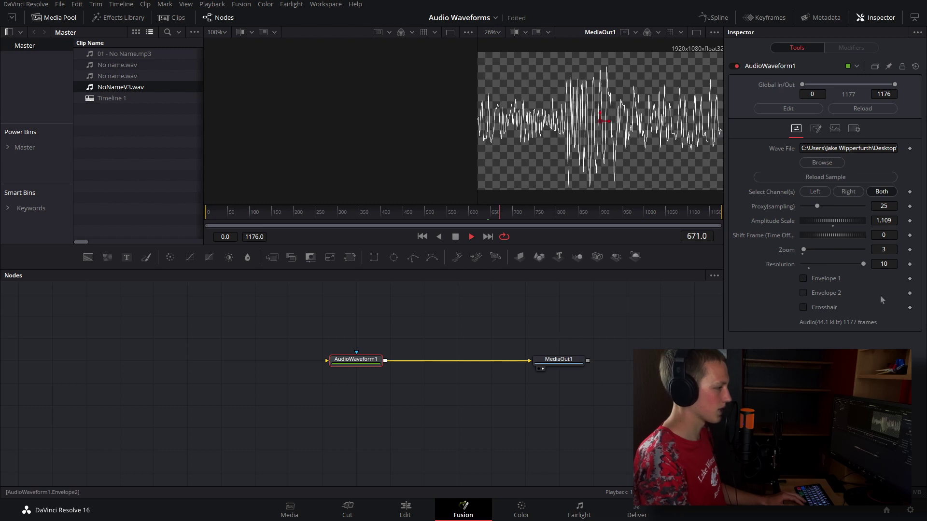
- Return to the Edit page and play the timeline from the start to review the adjusted waveform
{"action": "left_click", "coordinate": [405, 509]}
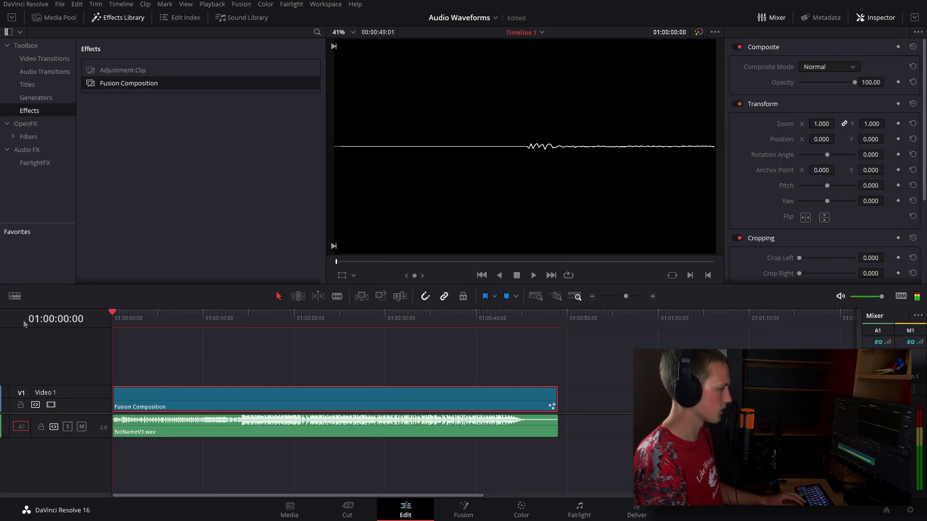
{"action": "key", "text": "space"}
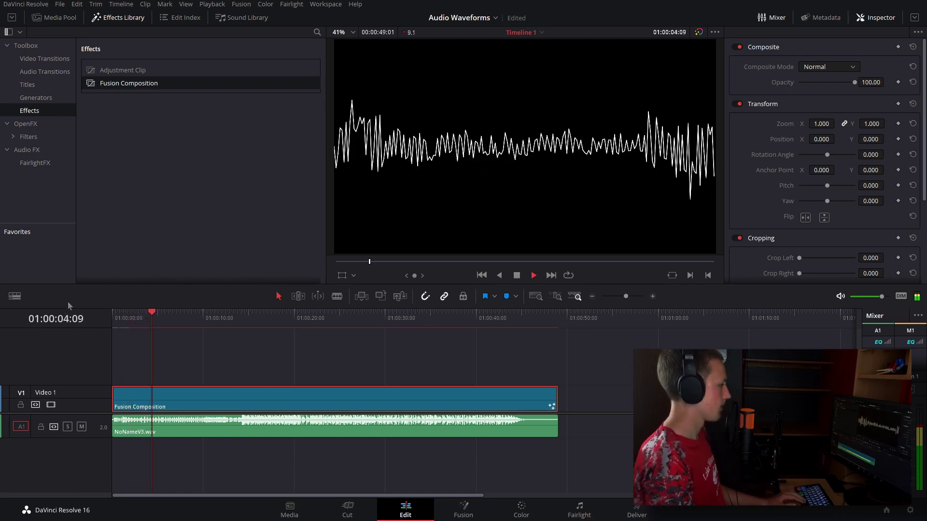
{"action": "key", "text": "space"}
{"action": "key", "text": "Home"}
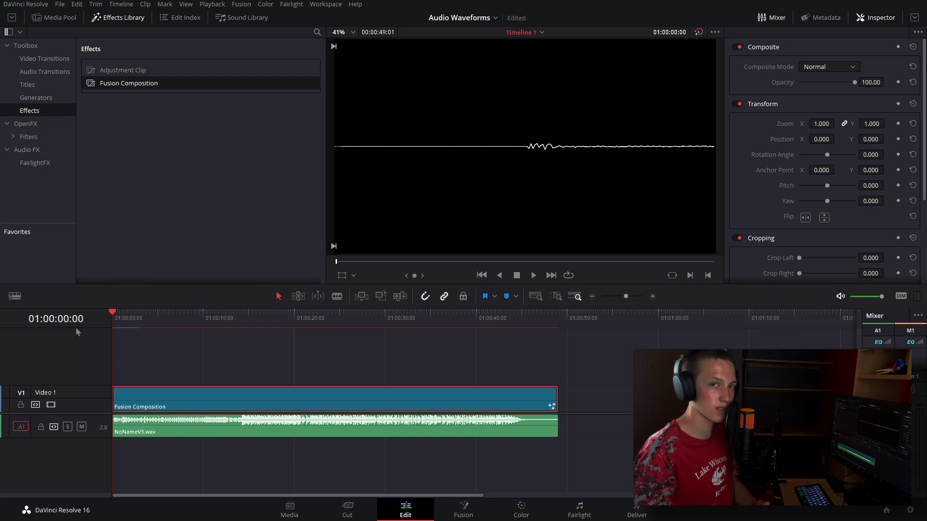
{"action": "left_click", "coordinate": [180, 349]}
{"action": "key", "text": "space"}
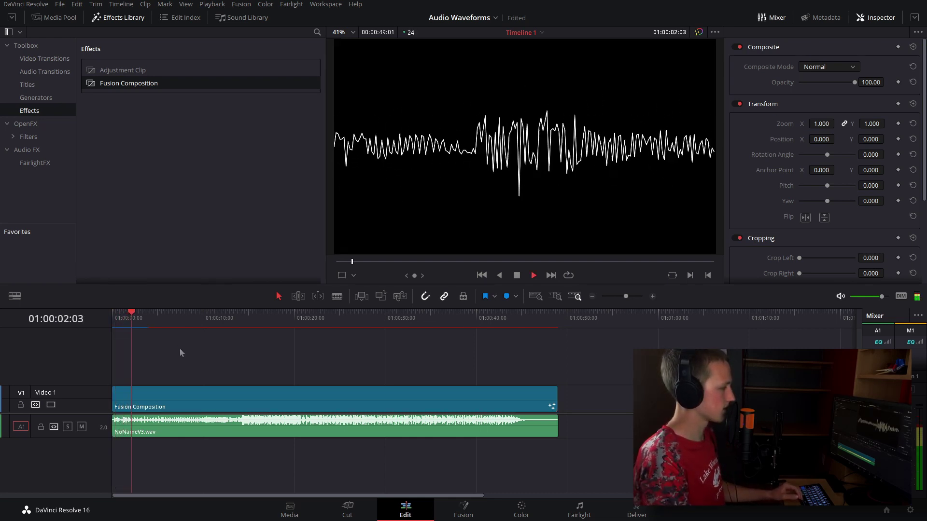
- Return to the Fusion page and try a waveform line thickness of about 0.015, resetting it to 0.002
{"action": "left_click", "coordinate": [463, 510]}
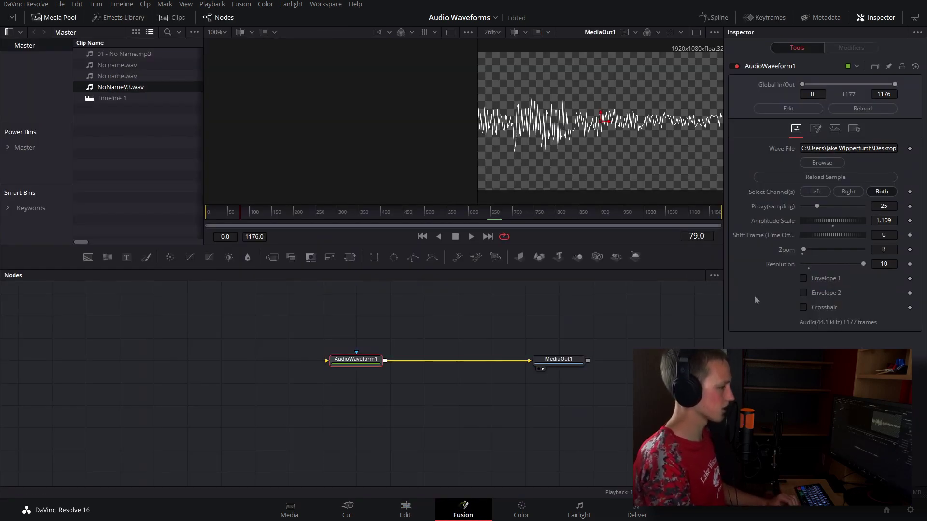
{"action": "left_click", "coordinate": [814, 131]}
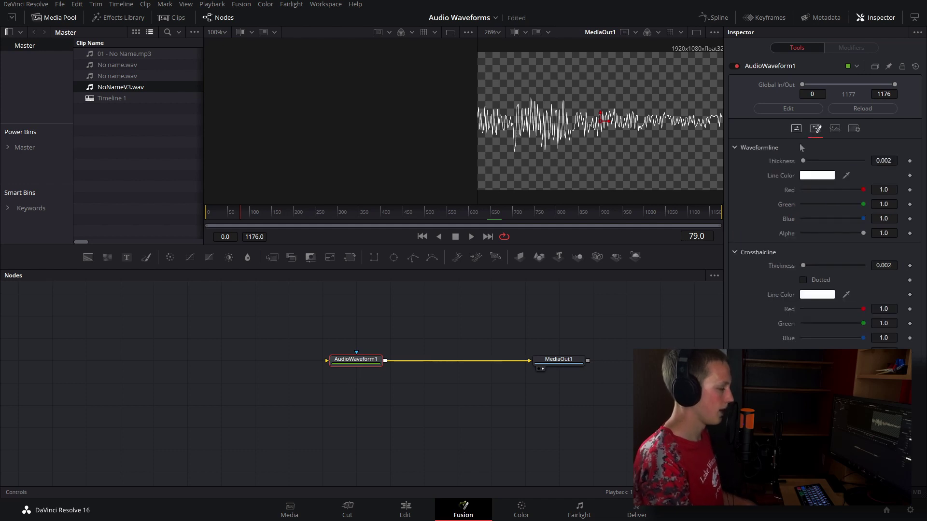
{"action": "left_click_drag", "start_coordinate": [816, 161], "coordinate": [811, 163]}
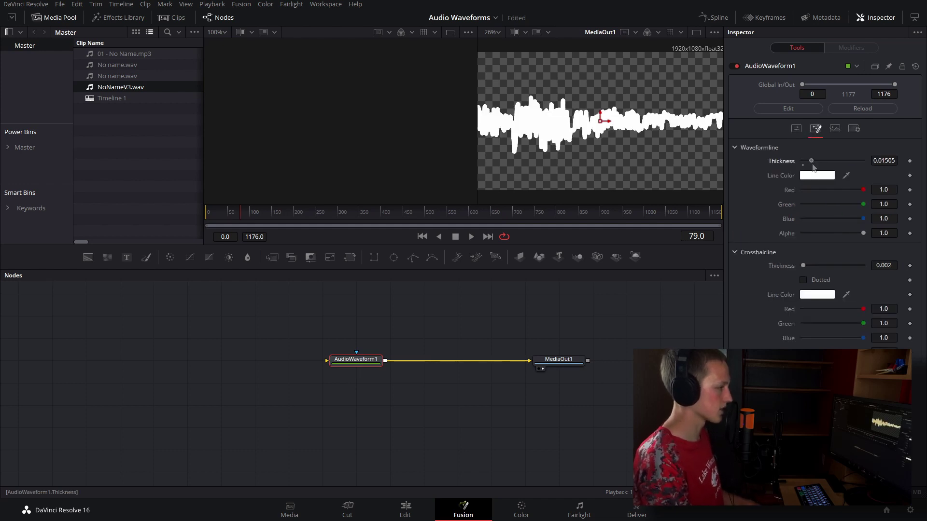
{"action": "left_click", "coordinate": [802, 165]}
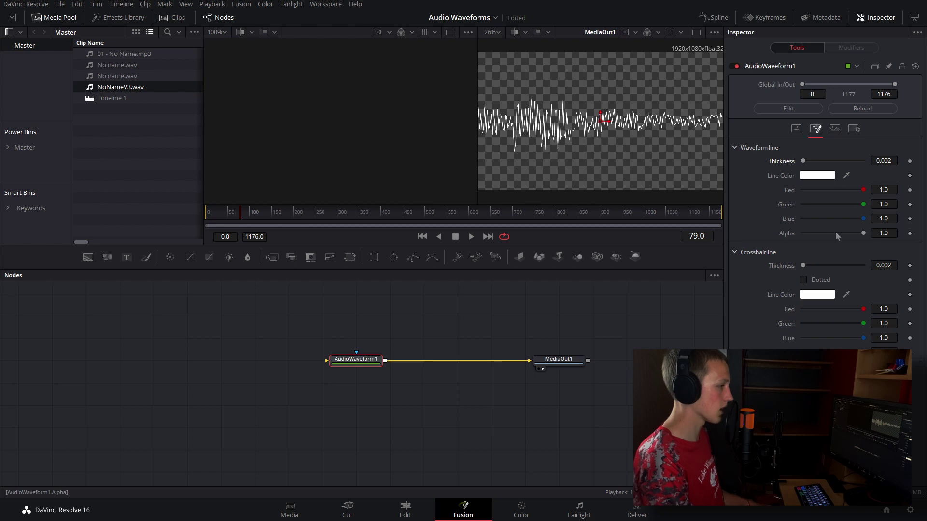
- Try the crosshair overlay on the waveform and switch it off again
{"action": "left_click", "coordinate": [796, 128]}
{"action": "left_click", "coordinate": [823, 307]}
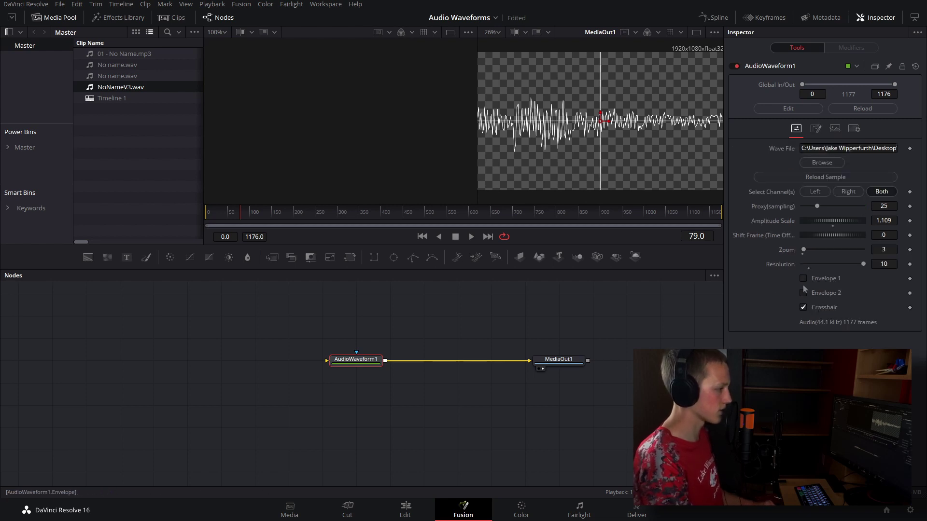
{"action": "left_click", "coordinate": [804, 308]}
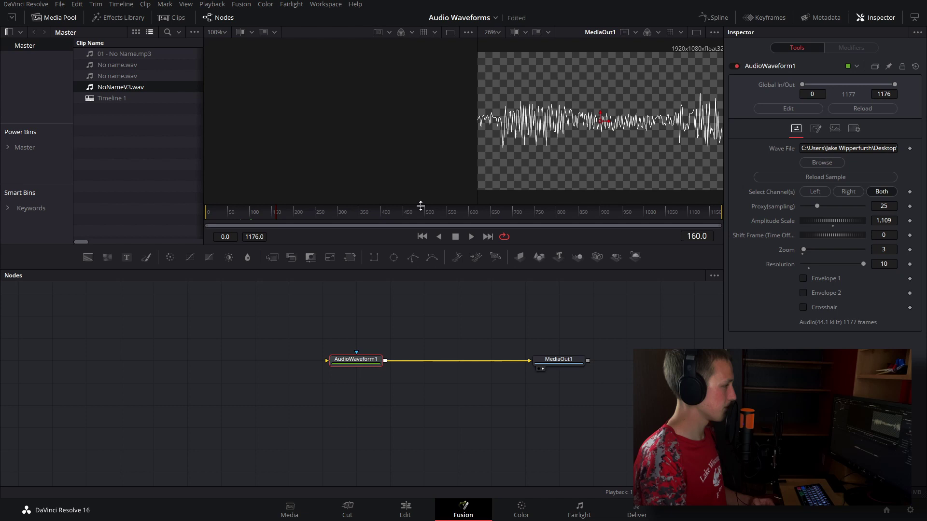
- Move AudioWaveform1 up out of the way and add a FastNoise node beside it, displayed in the empty viewer
{"action": "left_click", "coordinate": [408, 302]}
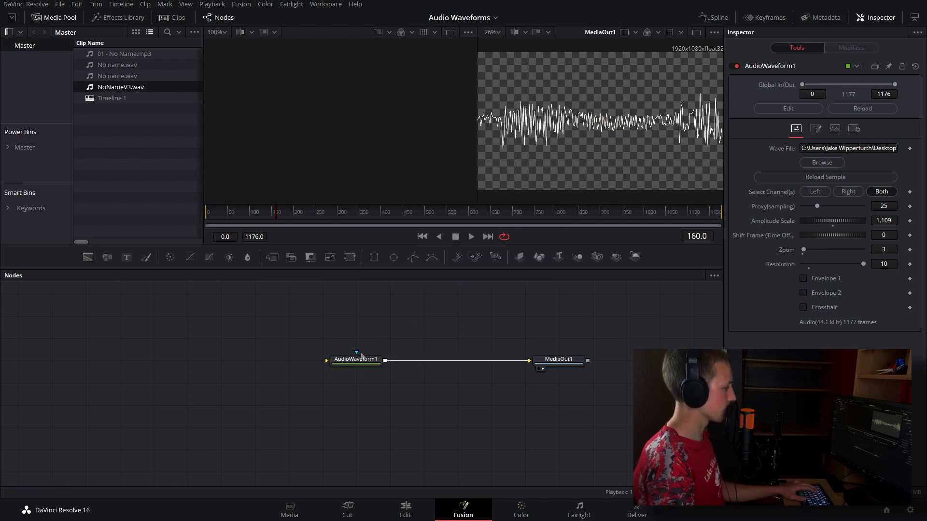
{"action": "left_click_drag", "start_coordinate": [361, 356], "coordinate": [327, 334]}
{"action": "left_click_drag", "start_coordinate": [457, 258], "coordinate": [189, 321]}
{"action": "key", "text": "Delete"}
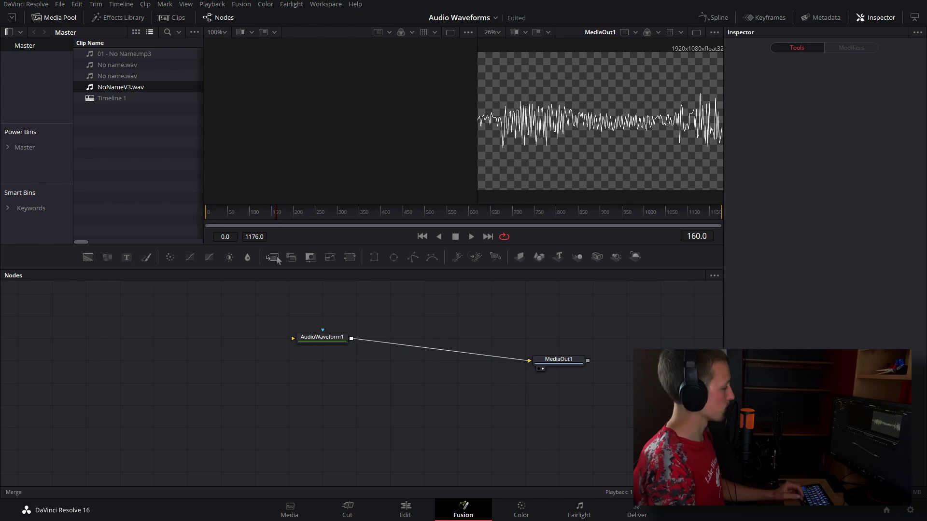
{"action": "left_click_drag", "start_coordinate": [223, 345], "coordinate": [216, 347]}
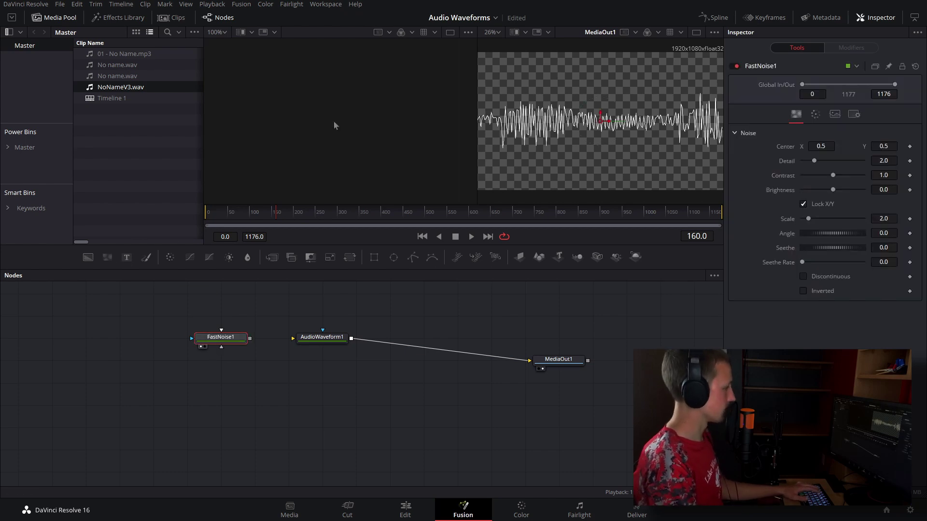
- Animate FastNoise1's Center with a keyframe at X 0.5, Y 0.5 on frame 0 and Y 1.355 on frame 1176
{"action": "left_click_drag", "start_coordinate": [277, 215], "coordinate": [206, 217]}
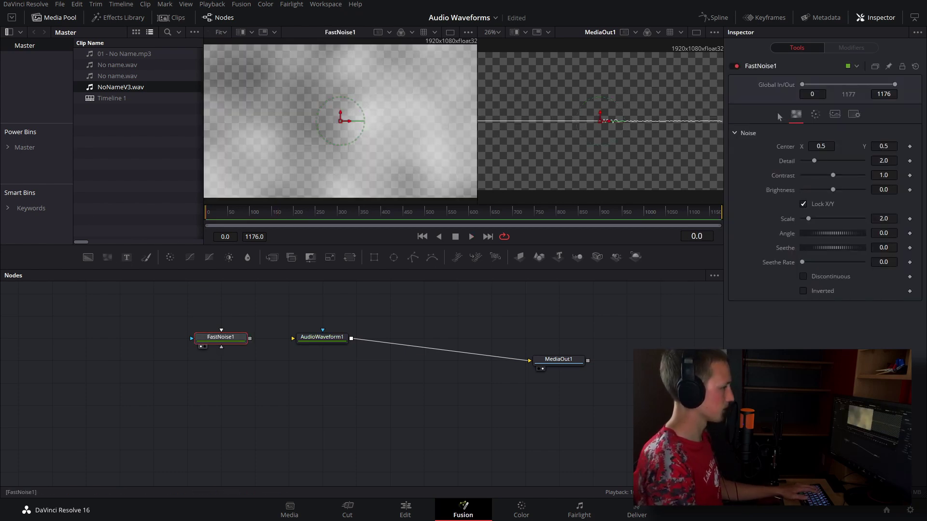
{"action": "left_click", "coordinate": [909, 147]}
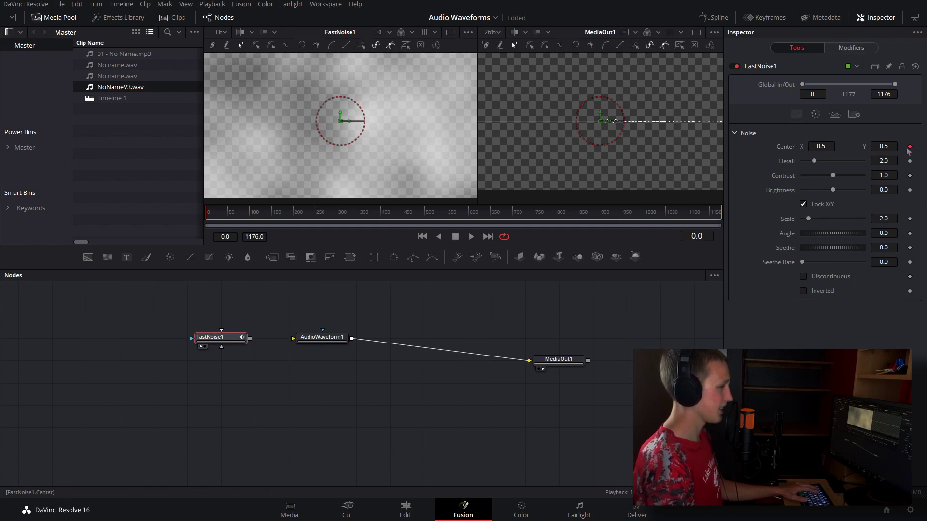
{"action": "left_click_drag", "start_coordinate": [671, 221], "coordinate": [721, 221]}
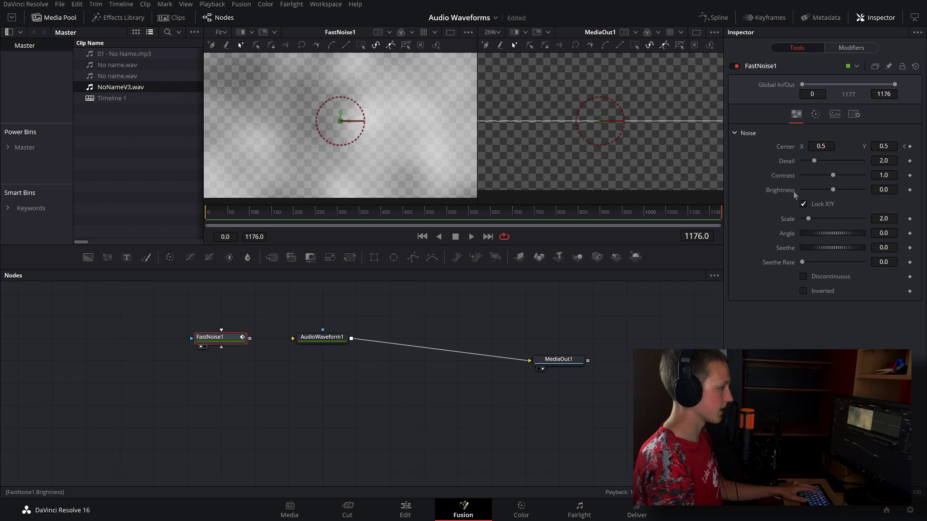
{"action": "left_click_drag", "start_coordinate": [883, 146], "coordinate": [70, 279]}
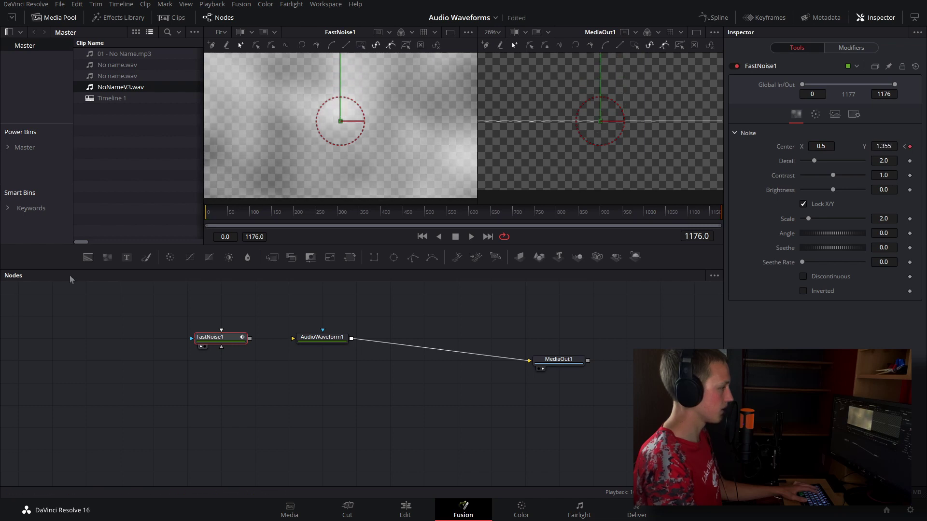
- Preview the noise animation with MediaOut1 removed from its viewer, and raise the Center Y value at the last frame for faster drift
{"action": "left_click", "coordinate": [222, 217]}
{"action": "key", "text": "space"}
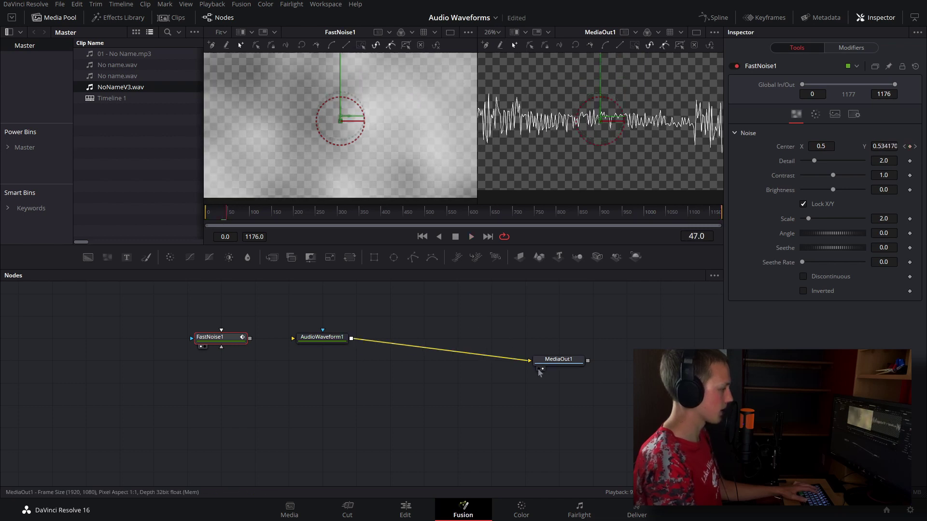
{"action": "left_click", "coordinate": [540, 370]}
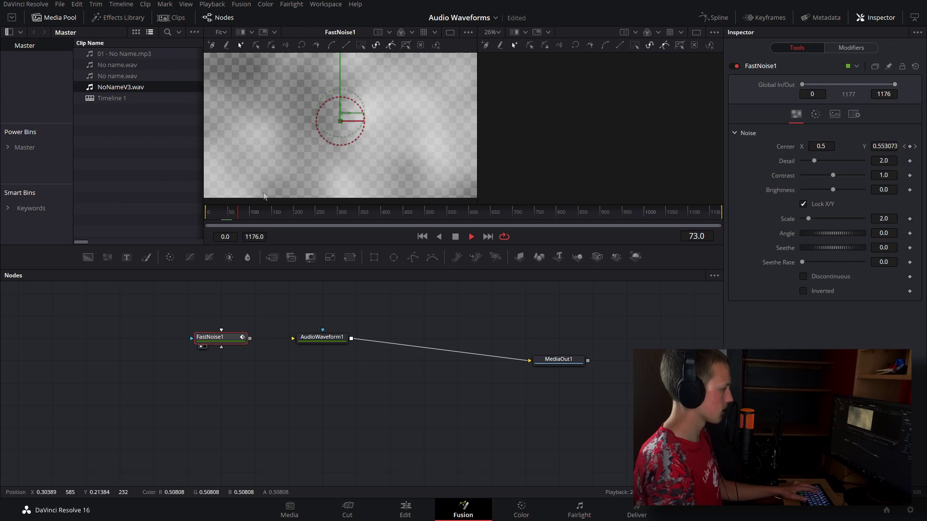
{"action": "left_click_drag", "start_coordinate": [680, 212], "coordinate": [771, 209]}
{"action": "key", "text": "space"}
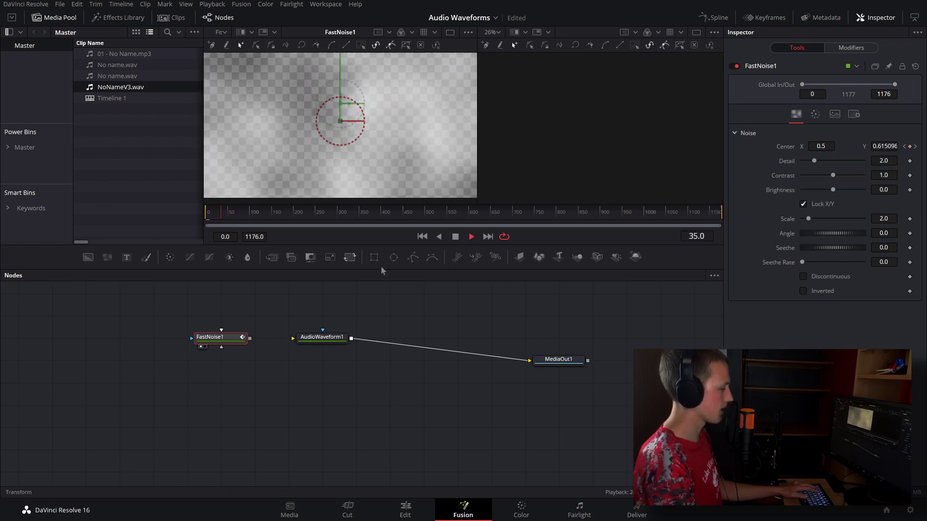
{"action": "key", "text": "space"}
- Set the noise's Detail to 3.39, Contrast to 0.7, Brightness to -0.27 and Seethe Rate to 0.039 while playing the preview
{"action": "left_click_drag", "start_coordinate": [801, 263], "coordinate": [806, 262]}
{"action": "key", "text": "space"}
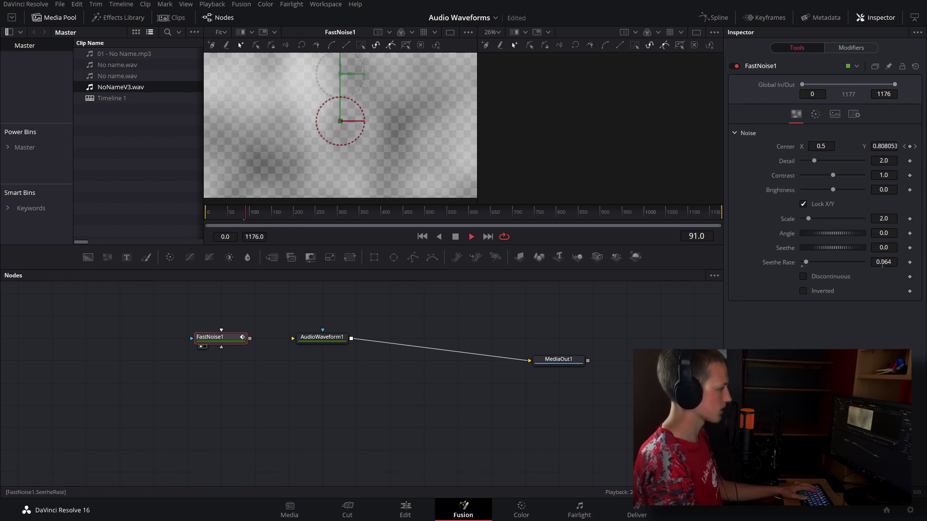
{"action": "left_click_drag", "start_coordinate": [872, 265], "coordinate": [880, 266]}
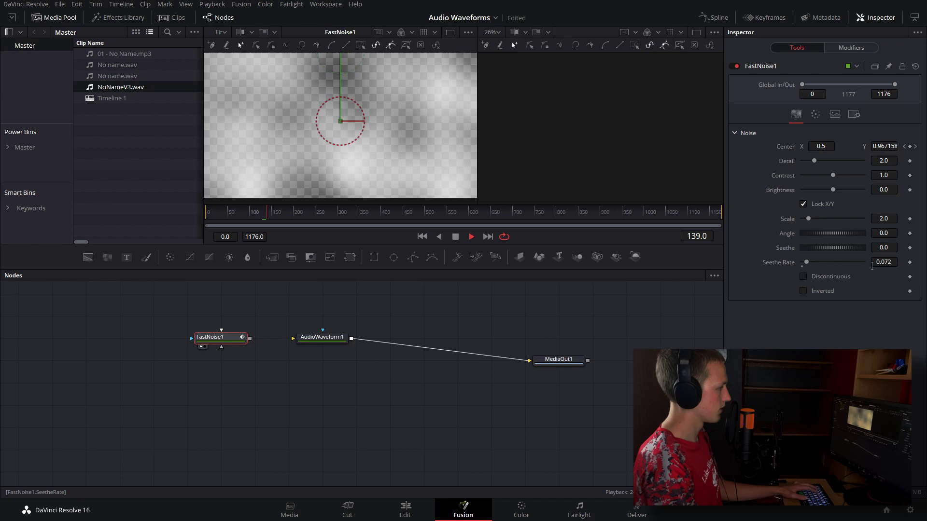
{"action": "key", "text": "space"}
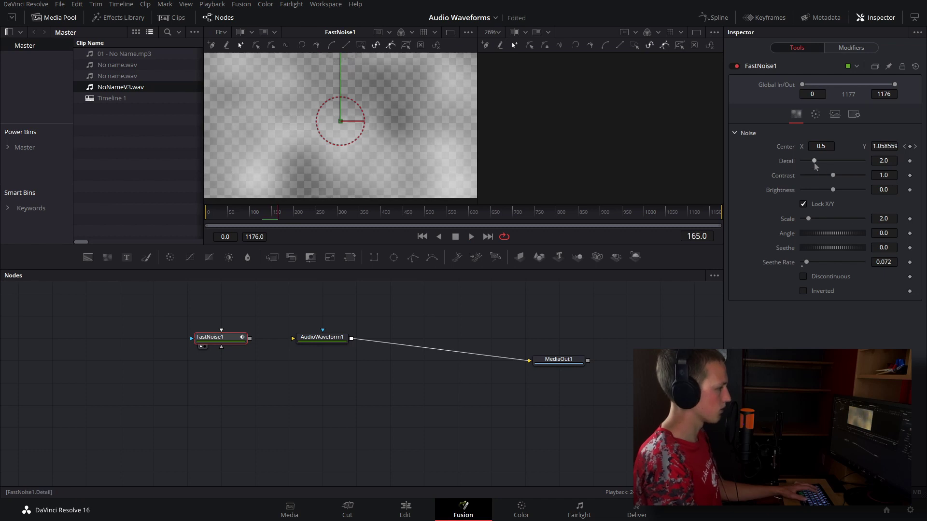
{"action": "left_click_drag", "start_coordinate": [815, 165], "coordinate": [825, 190]}
{"action": "key", "text": "space"}
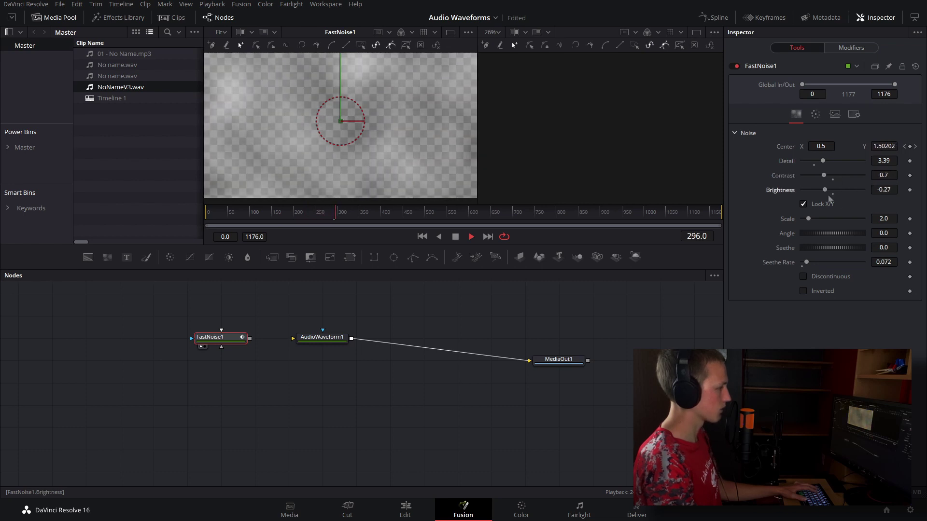
{"action": "left_click_drag", "start_coordinate": [806, 262], "coordinate": [804, 264]}
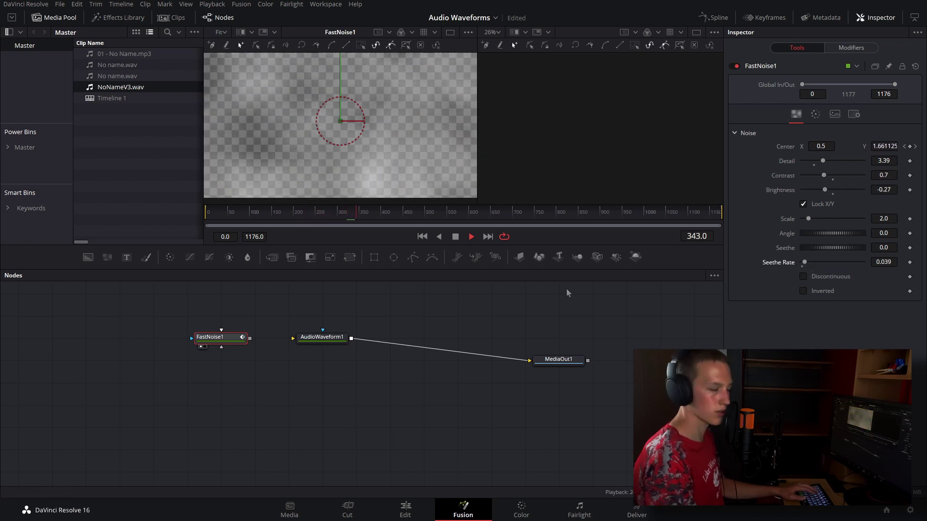
{"action": "key", "text": "space"}
- Add a black Background node, merge FastNoise1 and AudioWaveform1 over it into MediaOut1, and preview the combined output
{"action": "left_click_drag", "start_coordinate": [212, 338], "coordinate": [178, 338]}
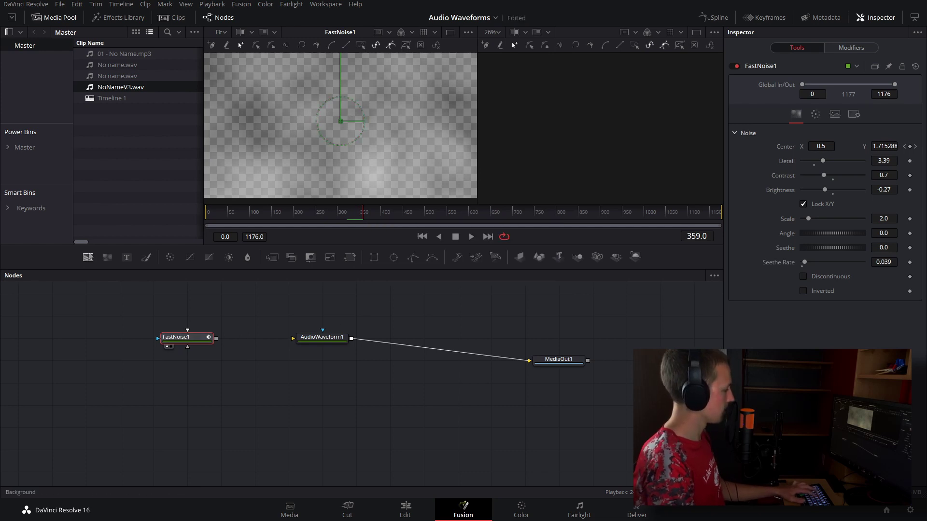
{"action": "left_click_drag", "start_coordinate": [112, 366], "coordinate": [215, 341]}
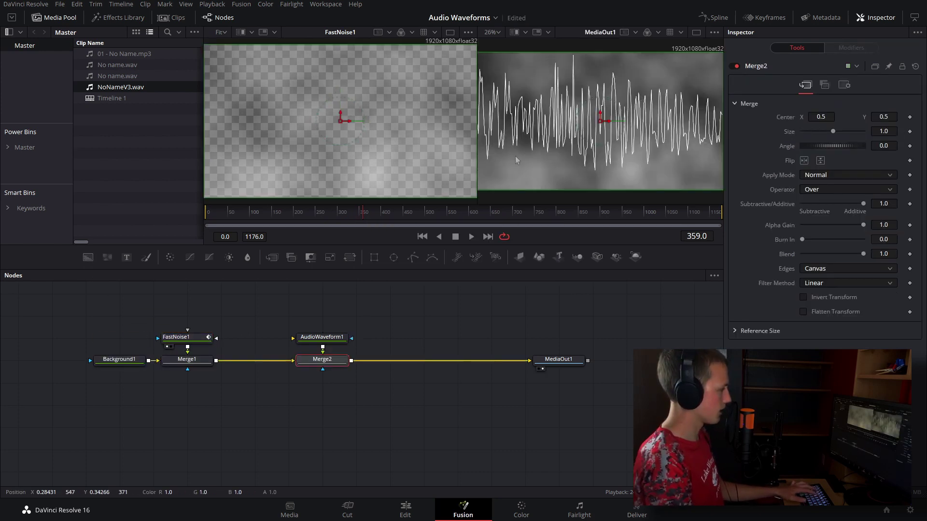
{"action": "key", "text": "space"}
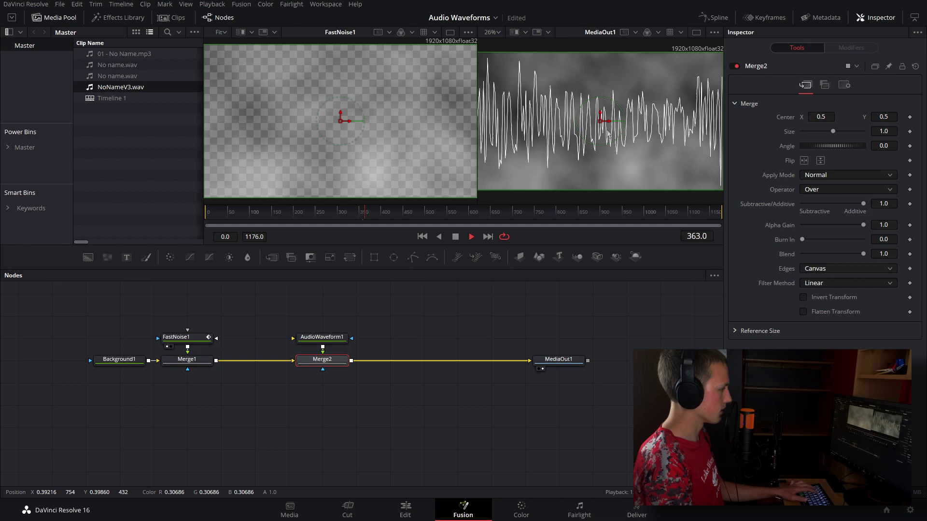
{"action": "key", "text": "space"}
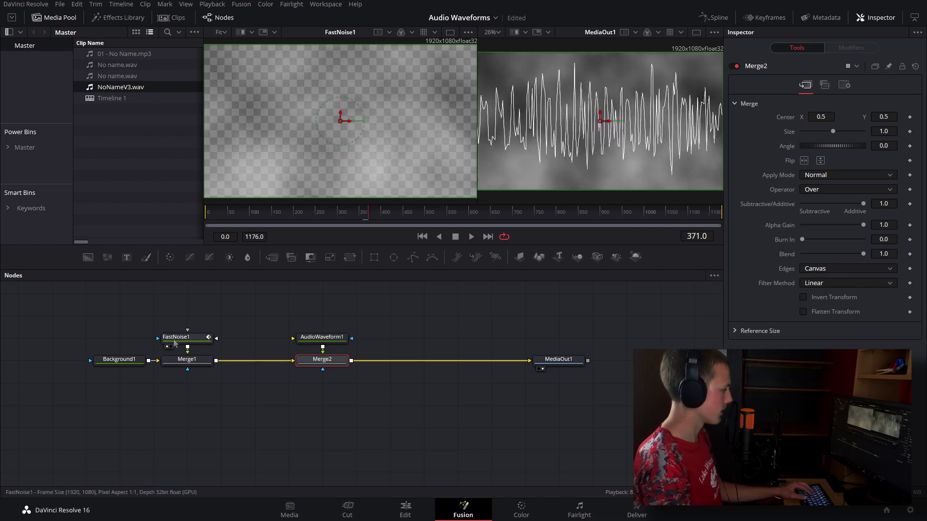
- Darken FastNoise1's Color 2 to a dark grey and play the composition to check it
{"action": "left_click", "coordinate": [177, 337]}
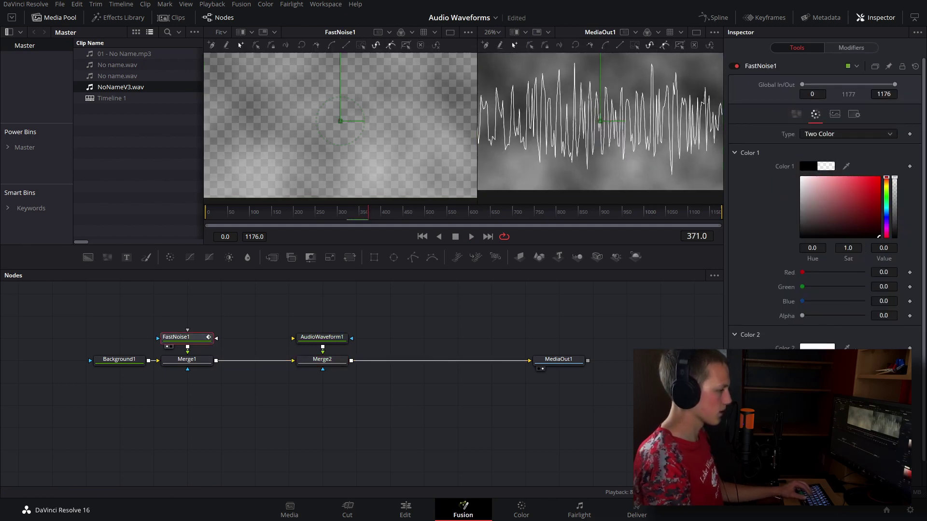
{"action": "key", "text": "space"}
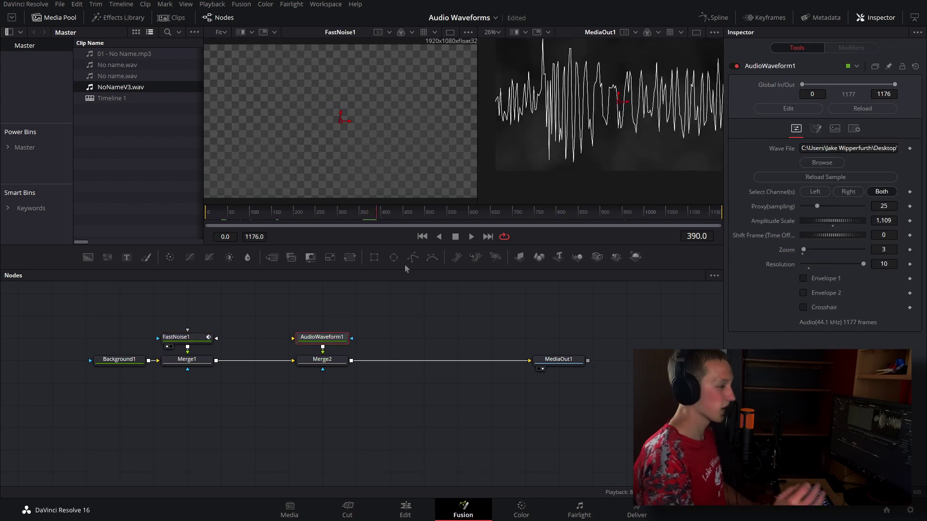
- Add a second Background node masked by AudioWaveform1 and feed it into Merge2 as the foreground in place of the waveform
{"action": "left_click_drag", "start_coordinate": [334, 332], "coordinate": [331, 294]}
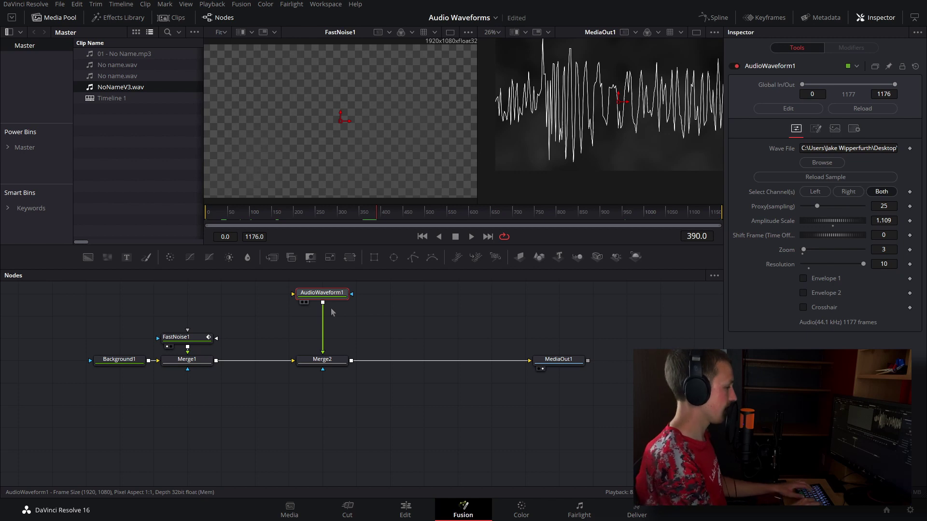
{"action": "key", "text": "shift+space"}
{"action": "type", "text": "b"}
{"action": "key", "text": "Return"}
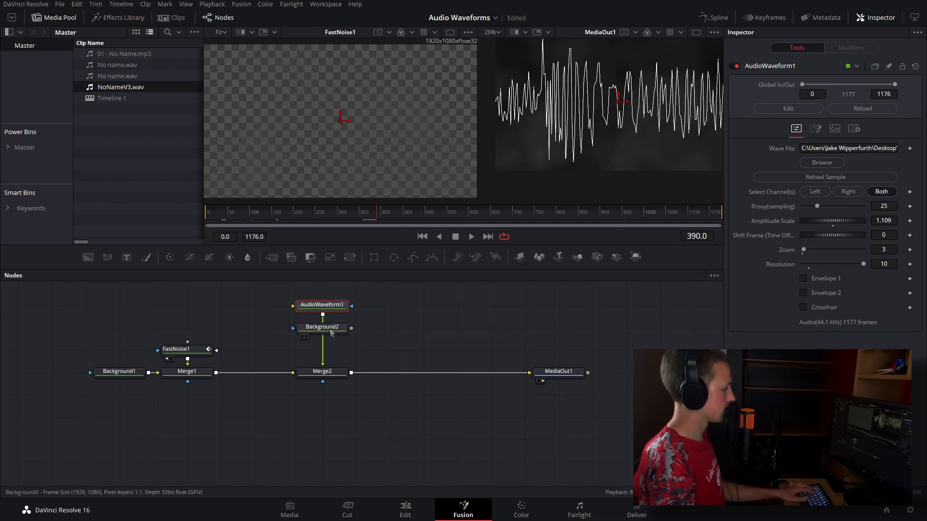
{"action": "left_click_drag", "start_coordinate": [324, 363], "coordinate": [375, 333]}
{"action": "left_click_drag", "start_coordinate": [380, 331], "coordinate": [323, 371]}
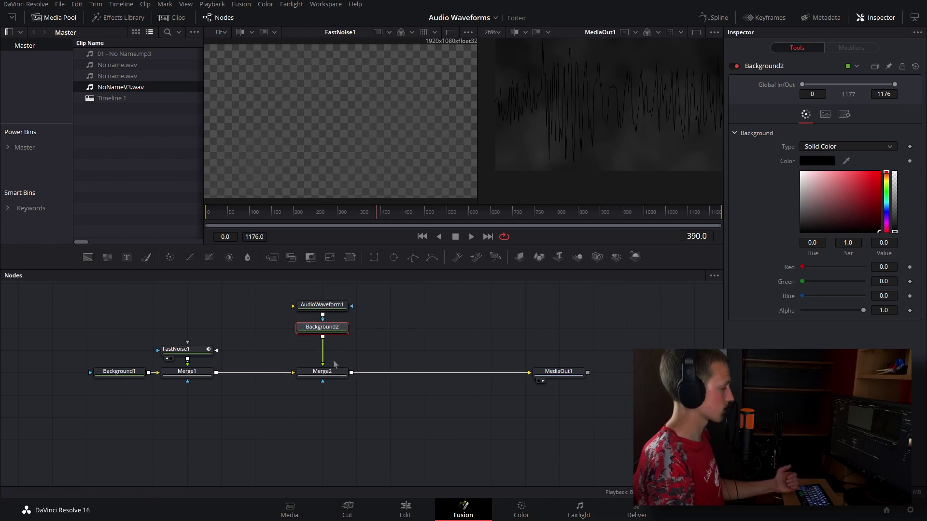
- Change Background2's fill type to Gradient so the waveform is coloured by a linear gradient
{"action": "mouse_move", "coordinate": [870, 186]}
{"action": "left_mouse_down"}
{"action": "mouse_move", "coordinate": [852, 197]}
{"action": "mouse_move", "coordinate": [862, 208]}
{"action": "mouse_move", "coordinate": [846, 186]}
{"action": "mouse_move", "coordinate": [784, 248]}
{"action": "left_mouse_up"}
{"action": "left_click", "coordinate": [835, 146]}
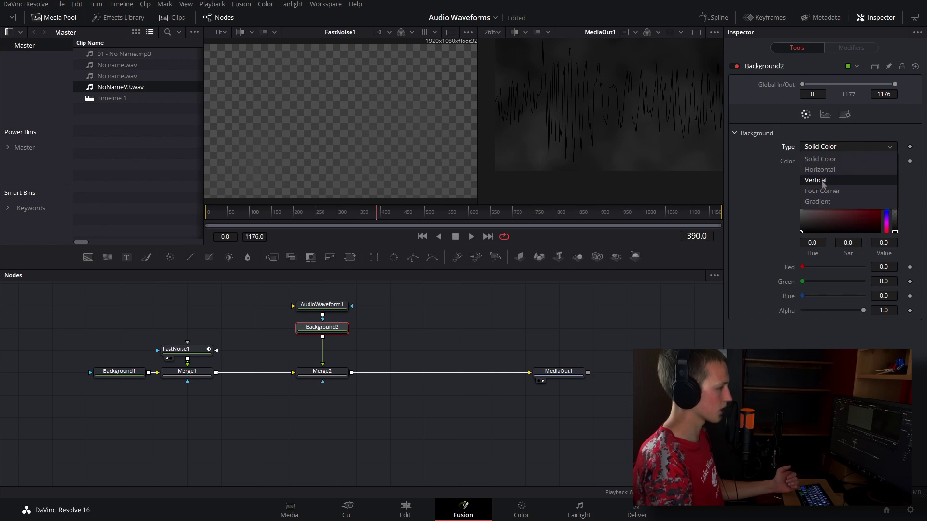
{"action": "left_click", "coordinate": [826, 201]}
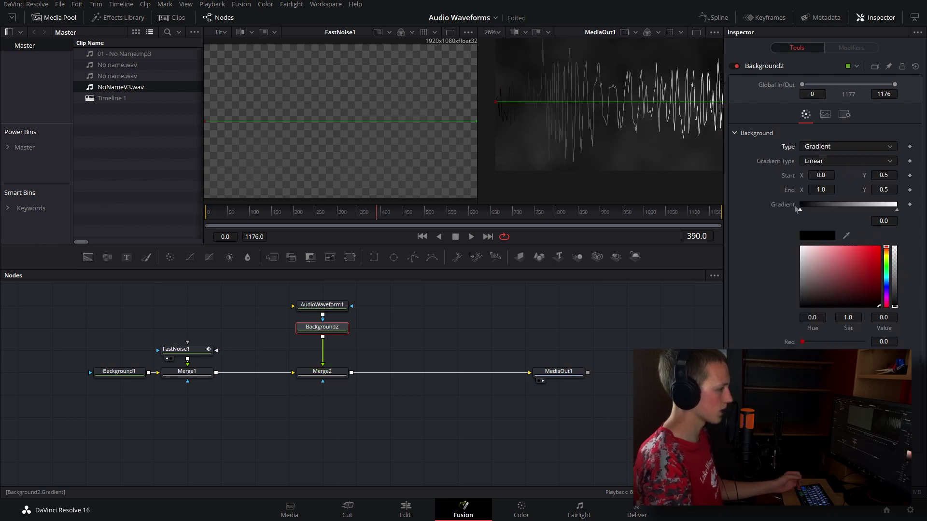
- Make the gradient's black stop fully transparent and move it to about 0.114 so the waveform's edge fades out
{"action": "left_click", "coordinate": [895, 252]}
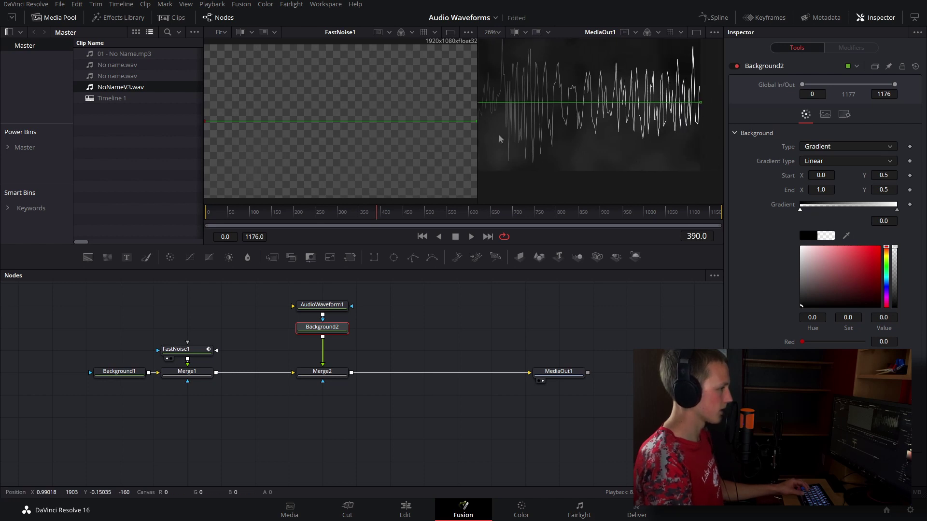
{"action": "scroll", "coordinate": [528, 130], "scroll_direction": "down", "scroll_amount": 2}
{"action": "scroll", "coordinate": [529, 131], "scroll_direction": "up", "scroll_amount": 2}
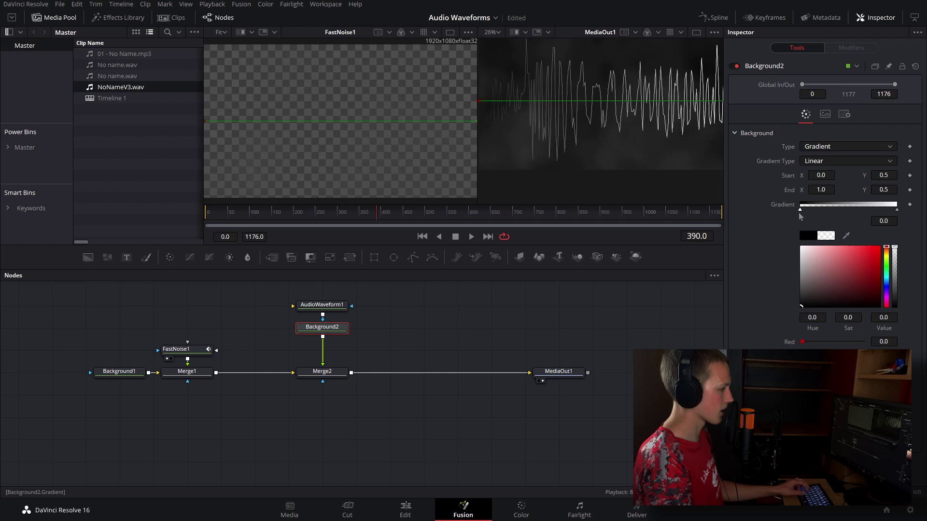
{"action": "mouse_move", "coordinate": [799, 210]}
{"action": "left_mouse_down"}
{"action": "mouse_move", "coordinate": [859, 213]}
{"action": "mouse_move", "coordinate": [810, 216]}
{"action": "left_mouse_up"}
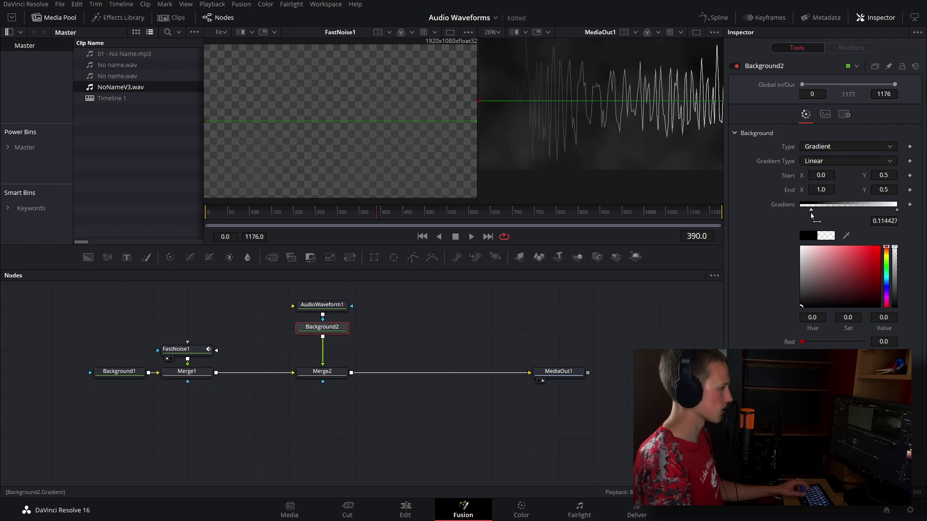
- Add a fully transparent grey stop with value about 0.457 at about 0.308 on Background2's gradient and move the black stop to 0.0
{"action": "scroll", "coordinate": [619, 124], "scroll_direction": "down", "scroll_amount": 1}
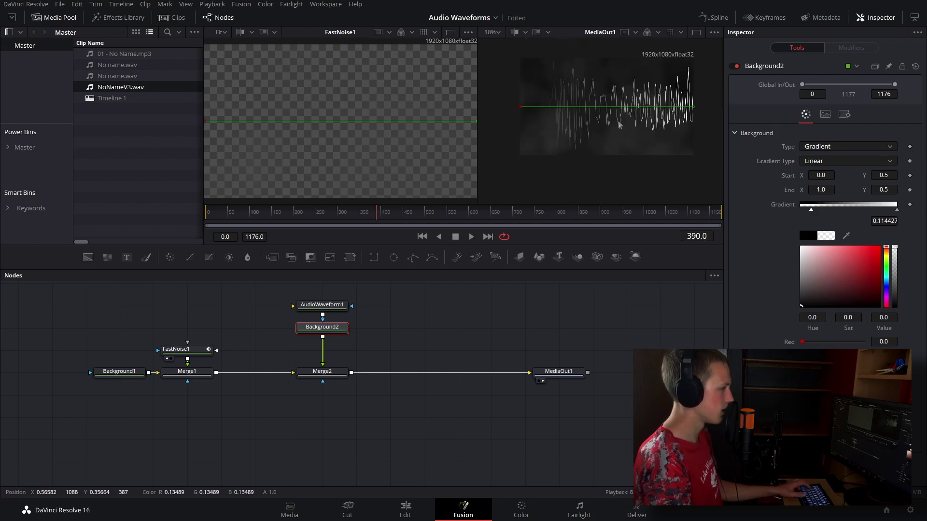
{"action": "left_click", "coordinate": [853, 208]}
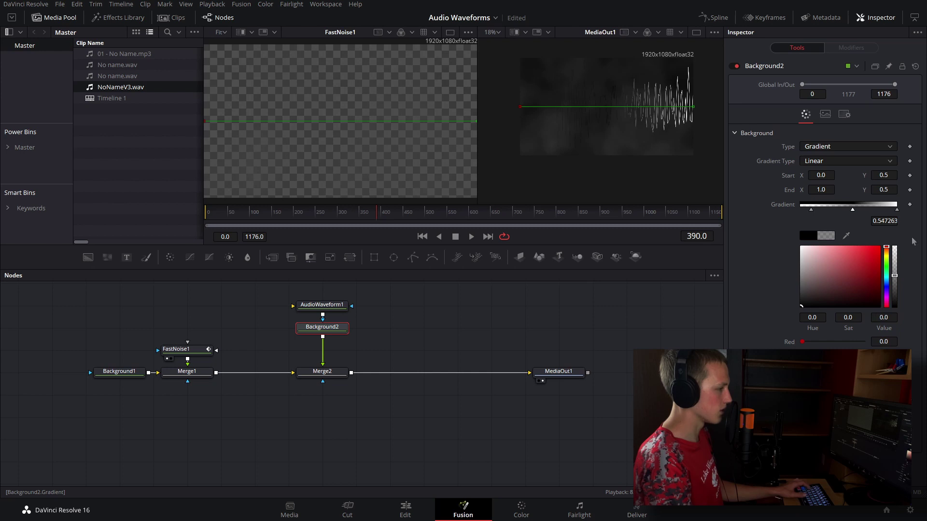
{"action": "left_click", "coordinate": [894, 255]}
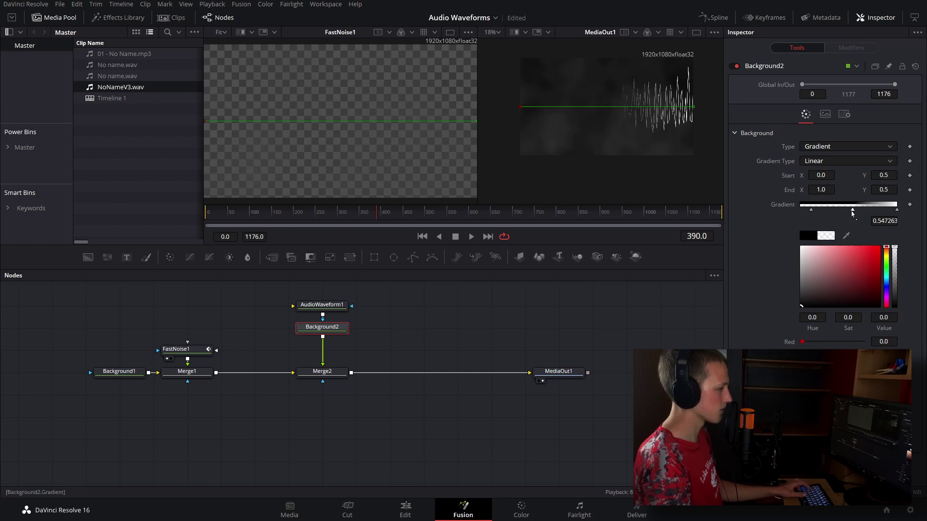
{"action": "left_click_drag", "start_coordinate": [852, 211], "coordinate": [826, 212]}
{"action": "left_click_drag", "start_coordinate": [800, 282], "coordinate": [801, 279]}
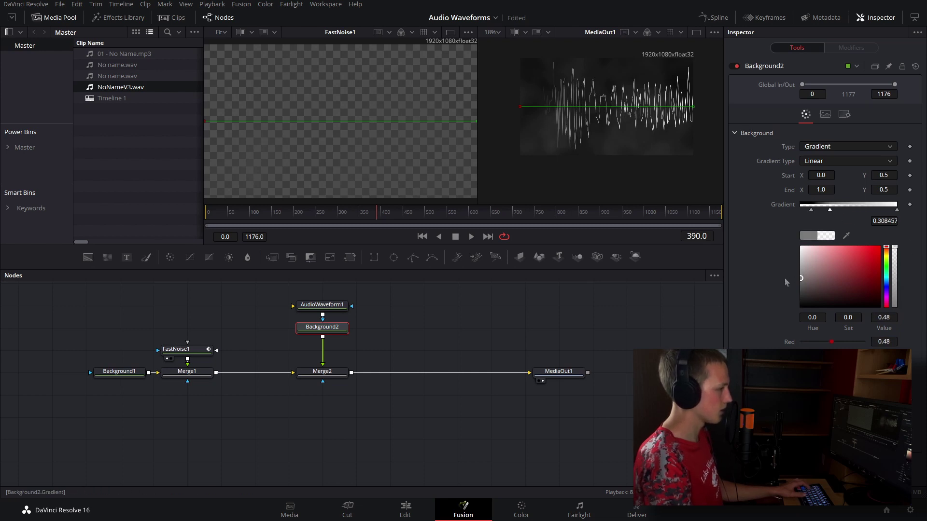
{"action": "mouse_move", "coordinate": [830, 209]}
{"action": "left_mouse_down"}
{"action": "mouse_move", "coordinate": [852, 217]}
{"action": "mouse_move", "coordinate": [825, 219]}
{"action": "left_mouse_up"}
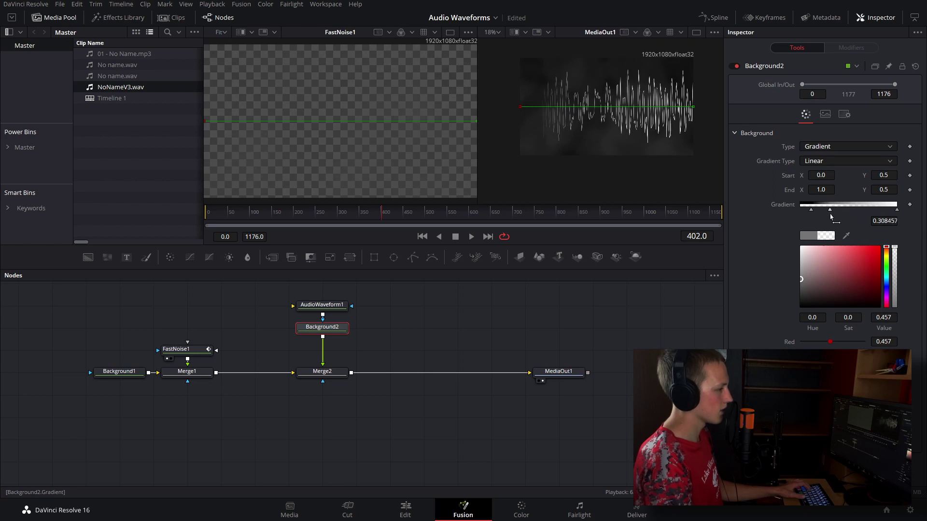
{"action": "left_click", "coordinate": [809, 211]}
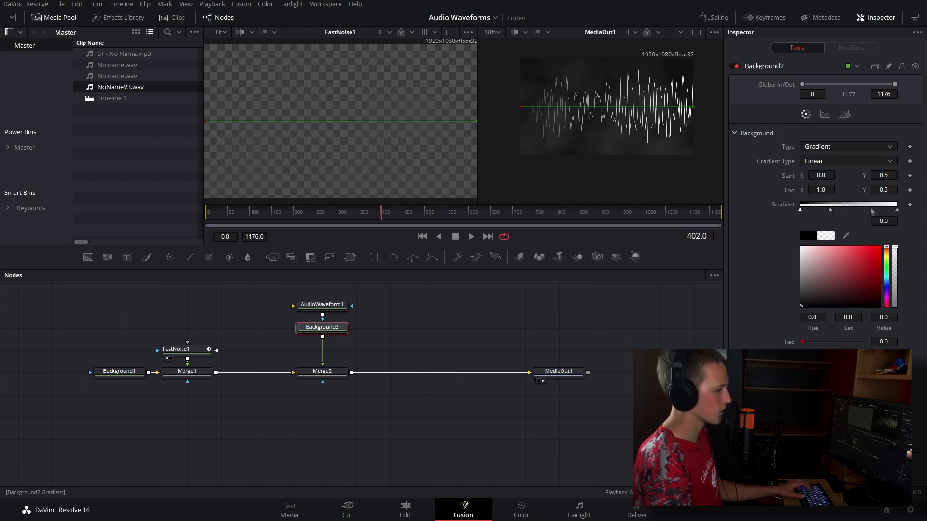
- Mirror the fade with a white stop mid-gradient, a dark grey stop at about 0.746 and a black end stop, and play the composition
{"action": "left_click", "coordinate": [851, 205]}
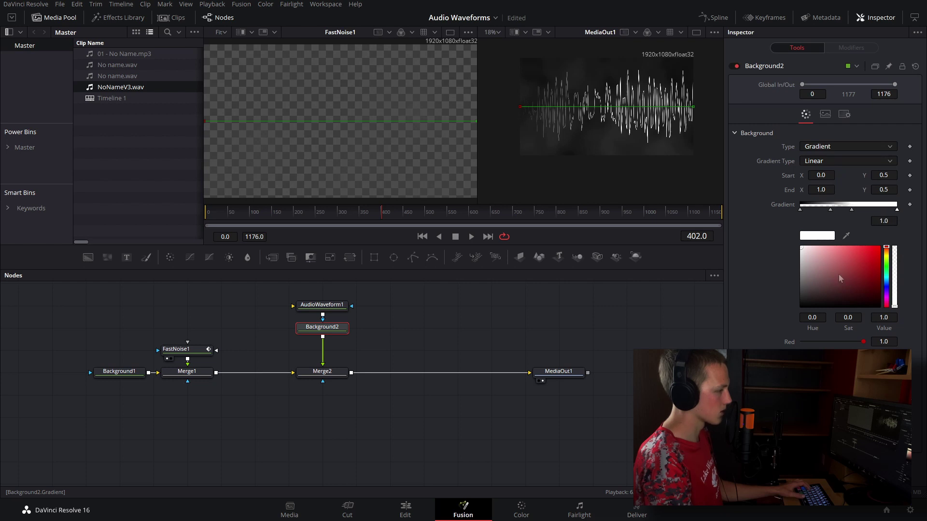
{"action": "left_click_drag", "start_coordinate": [839, 279], "coordinate": [800, 306]}
{"action": "left_click", "coordinate": [873, 206]}
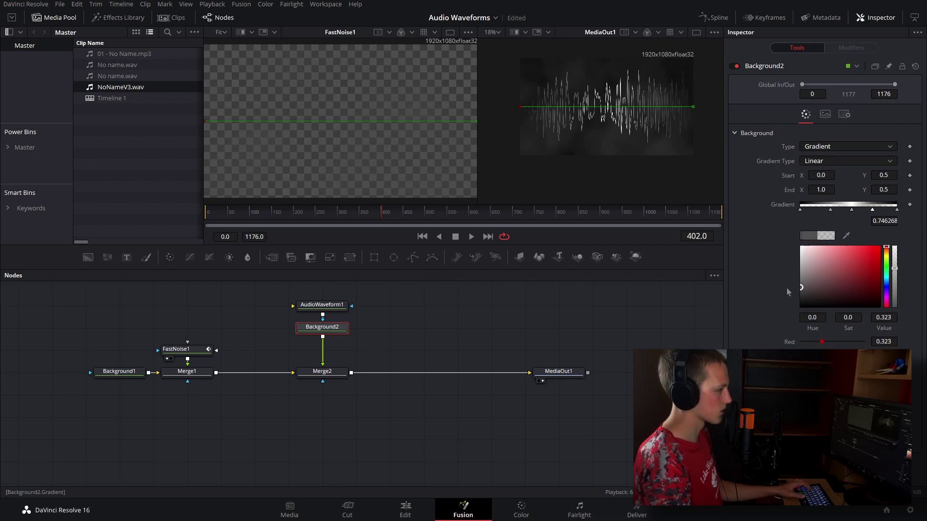
{"action": "left_click", "coordinate": [578, 373]}
{"action": "key", "text": "space"}
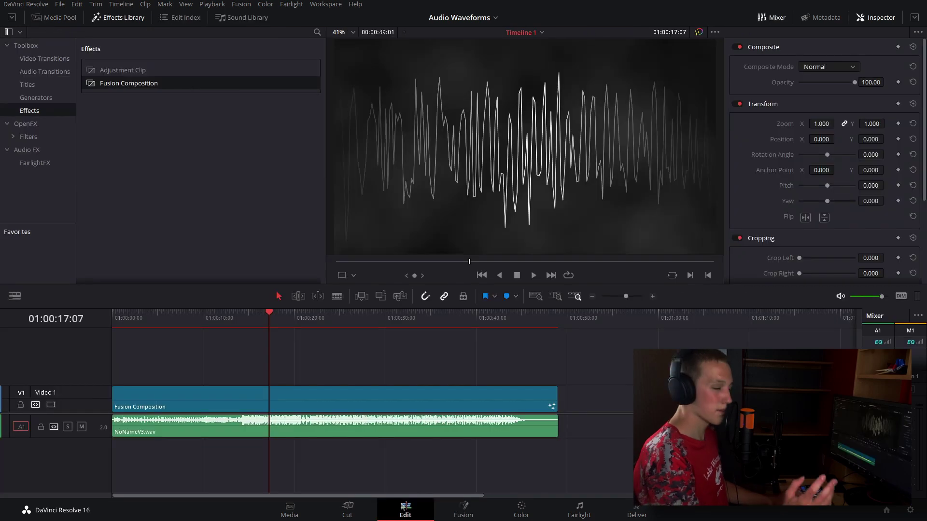